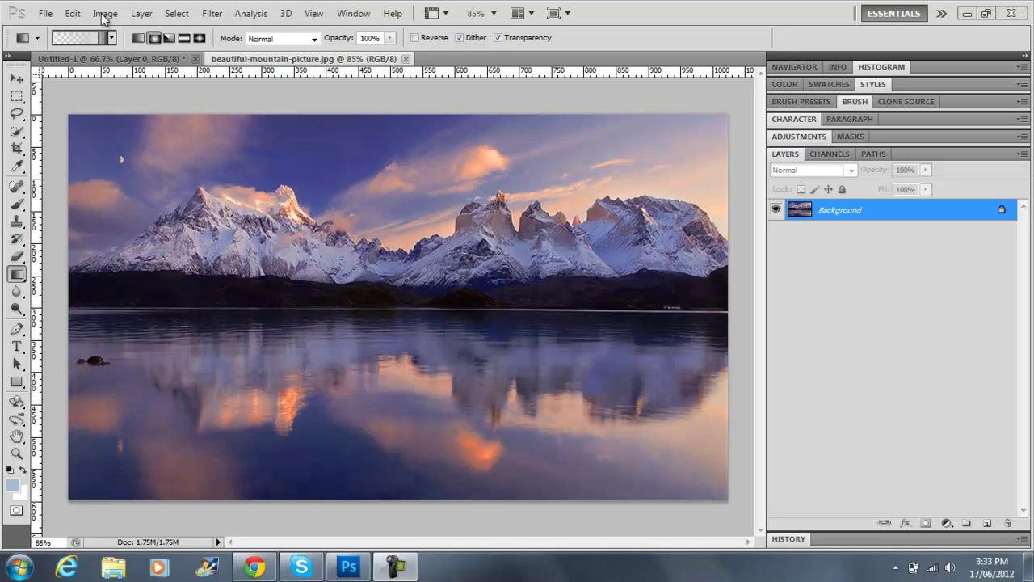
Step: Apply Brightness/Contrast and Levels adjustments to the mountain photo
{"action": "left_click", "coordinate": [105, 13]}
{"action": "left_click", "coordinate": [320, 50]}
{"action": "key", "text": "Return"}
{"action": "key", "text": "ctrl+l"}
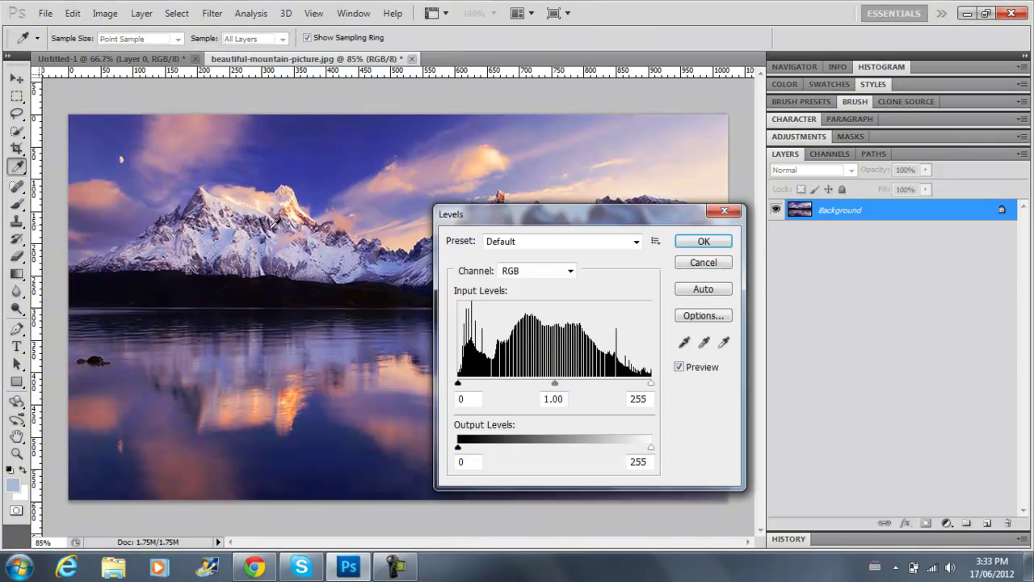
{"action": "key", "text": "Return"}
Step: Lower the photo's Vibrance to -62 and Saturation to -8
{"action": "left_click", "coordinate": [105, 13]}
{"action": "left_click", "coordinate": [300, 178]}
{"action": "type", "text": "-62"}
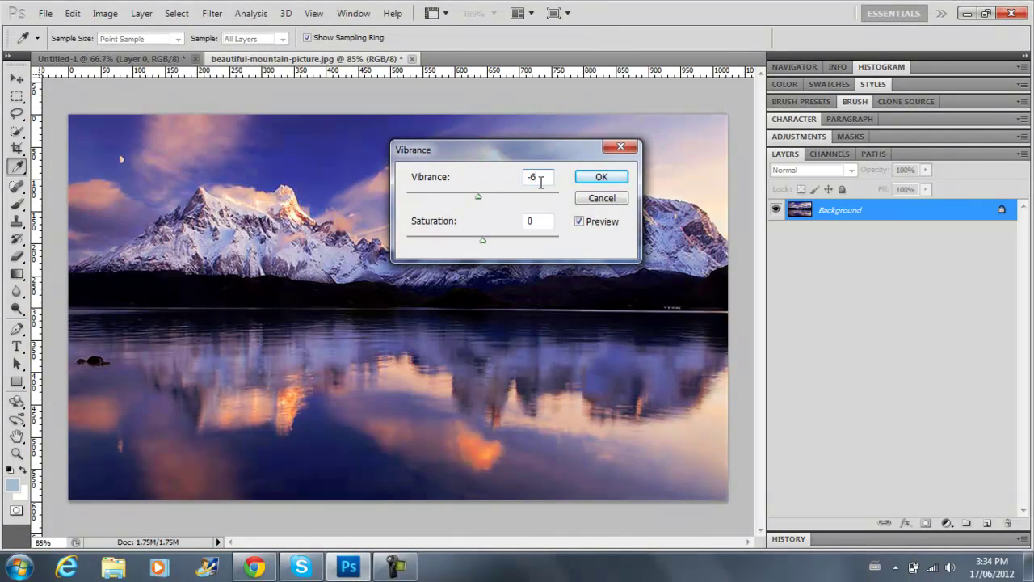
{"action": "left_click_drag", "start_coordinate": [485, 220], "coordinate": [459, 225]}
{"action": "left_click", "coordinate": [581, 179]}
{"action": "key", "text": "g"}
Step: Apply a Color Balance adjustment and fade the photo paler toward its edges with a white gradient
{"action": "left_click", "coordinate": [105, 13]}
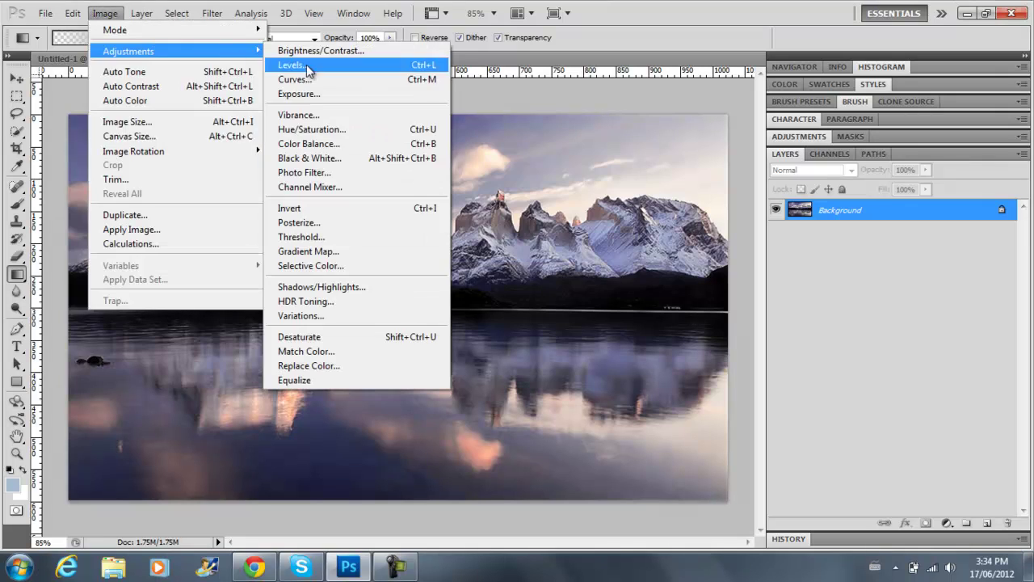
{"action": "left_click", "coordinate": [295, 147]}
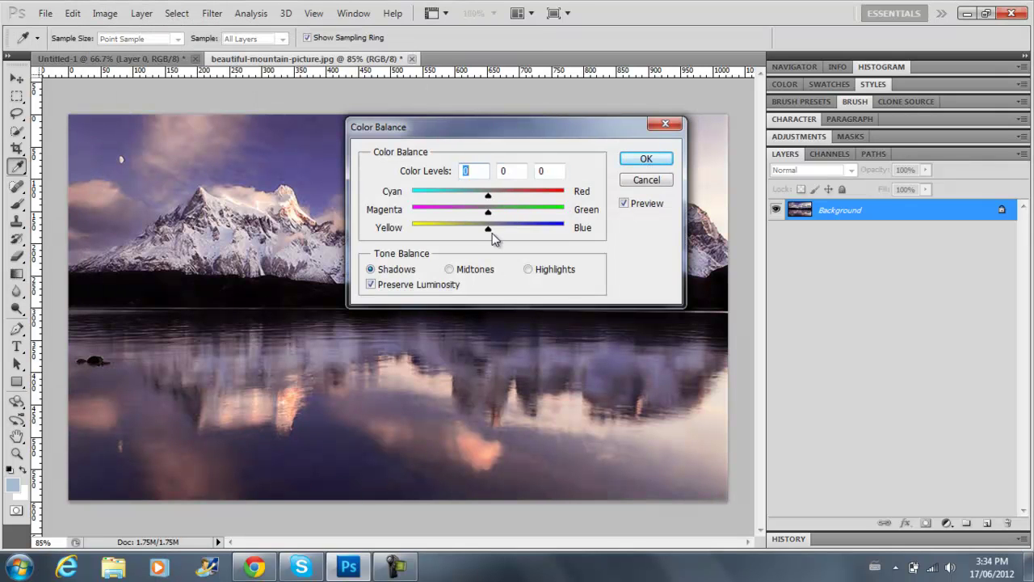
{"action": "left_click", "coordinate": [646, 159]}
{"action": "left_click_drag", "start_coordinate": [419, 301], "coordinate": [913, 565]}
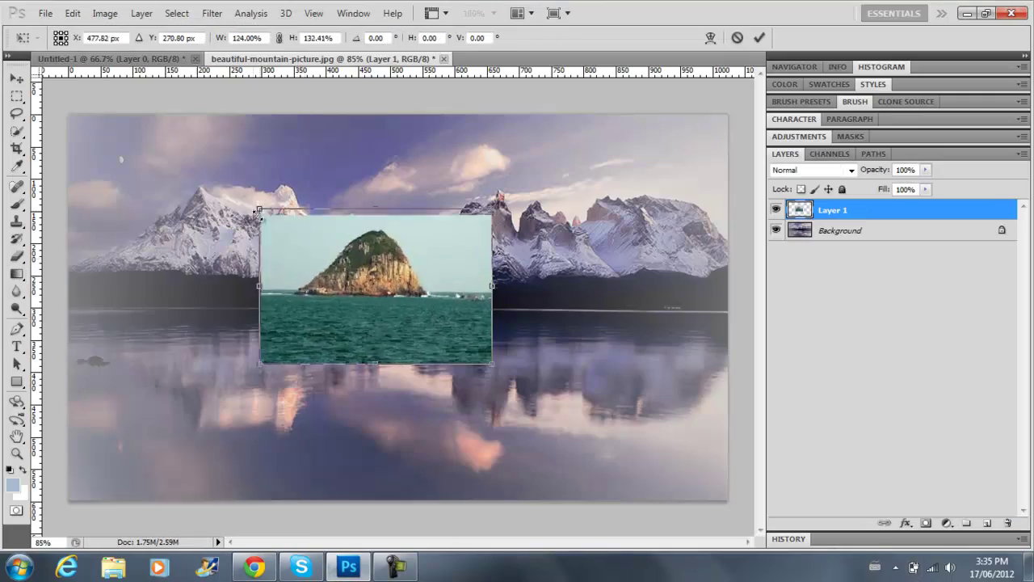
Step: Place the pasted island photo and stretch it taller before erasing its background
{"action": "key", "text": "Return"}
{"action": "left_click", "coordinate": [14, 114]}
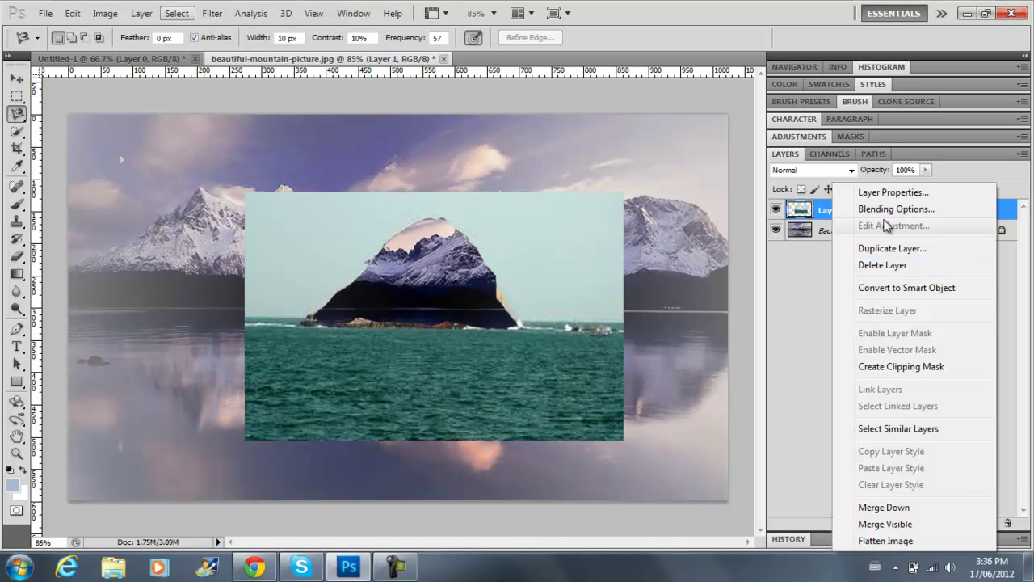
{"action": "left_click_drag", "start_coordinate": [399, 252], "coordinate": [398, 185]}
{"action": "key", "text": "e"}
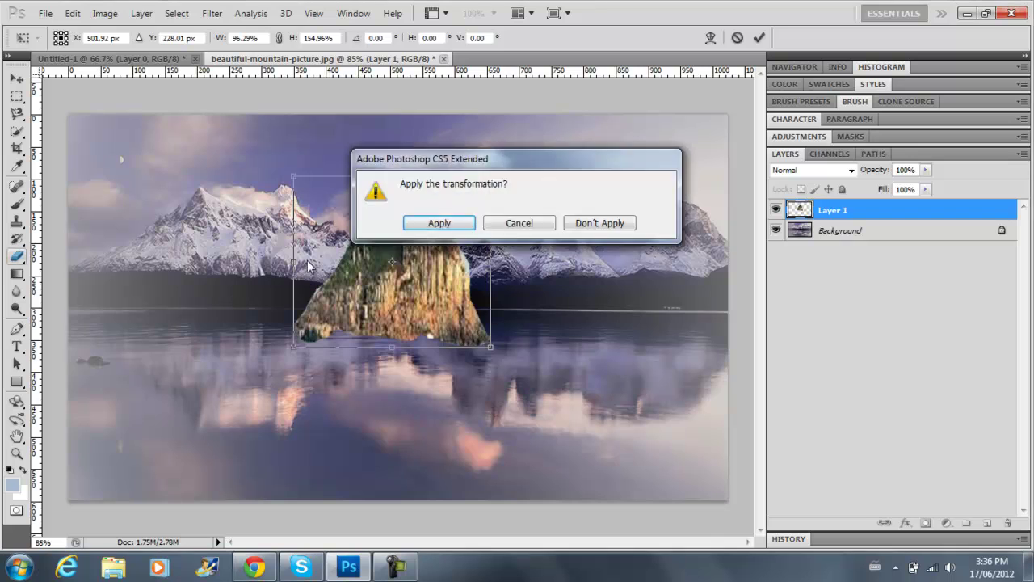
{"action": "key", "text": "Return"}
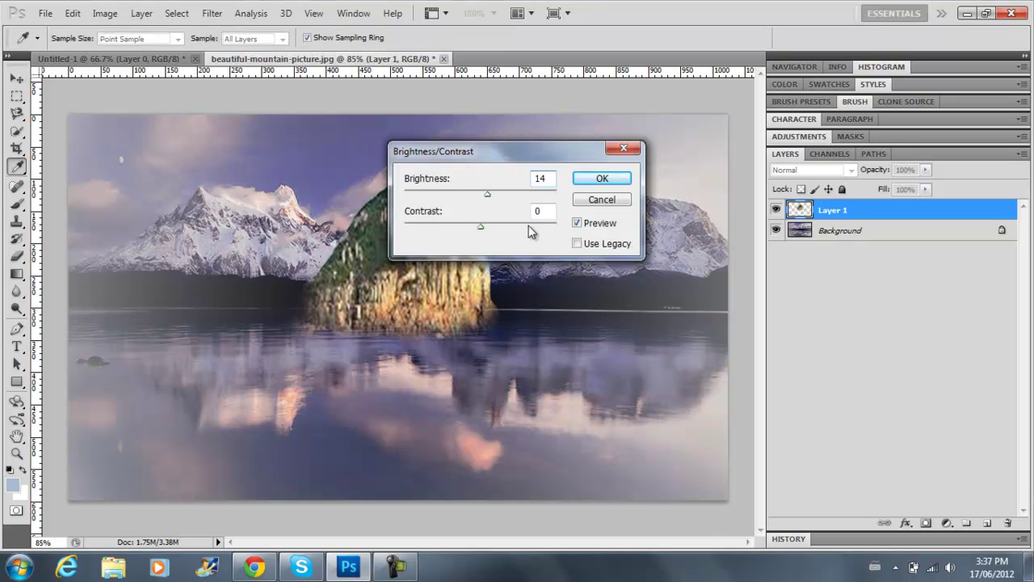
Step: Brighten the island and apply Levels to it with a value of 10
{"action": "left_click", "coordinate": [602, 177]}
{"action": "left_click", "coordinate": [104, 13]}
{"action": "left_click", "coordinate": [330, 70]}
{"action": "type", "text": "10"}
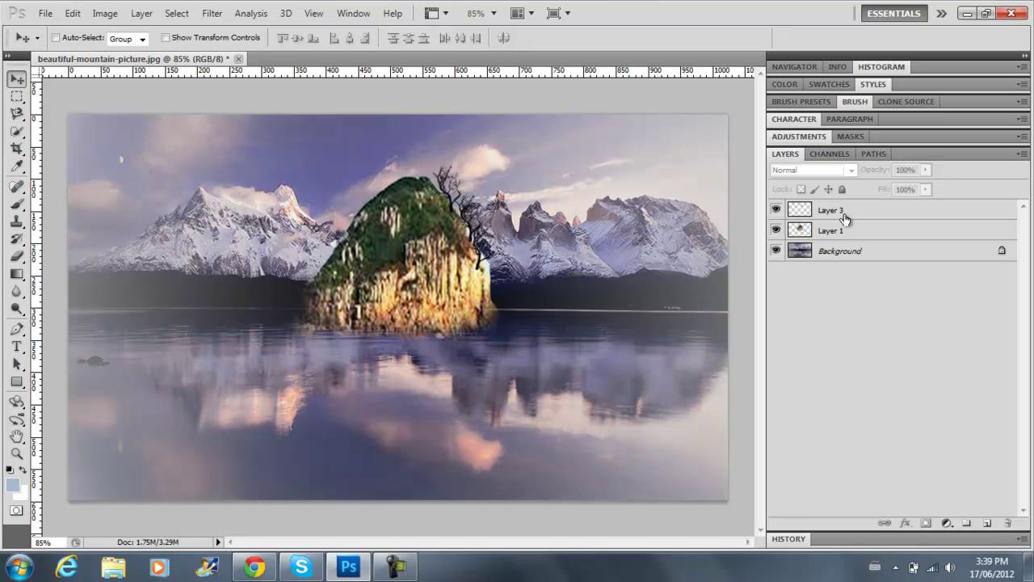
Step: Duplicate the bare-tree layer and rotate the copy atop the island
{"action": "left_click", "coordinate": [647, 170]}
{"action": "key", "text": "ctrl+t"}
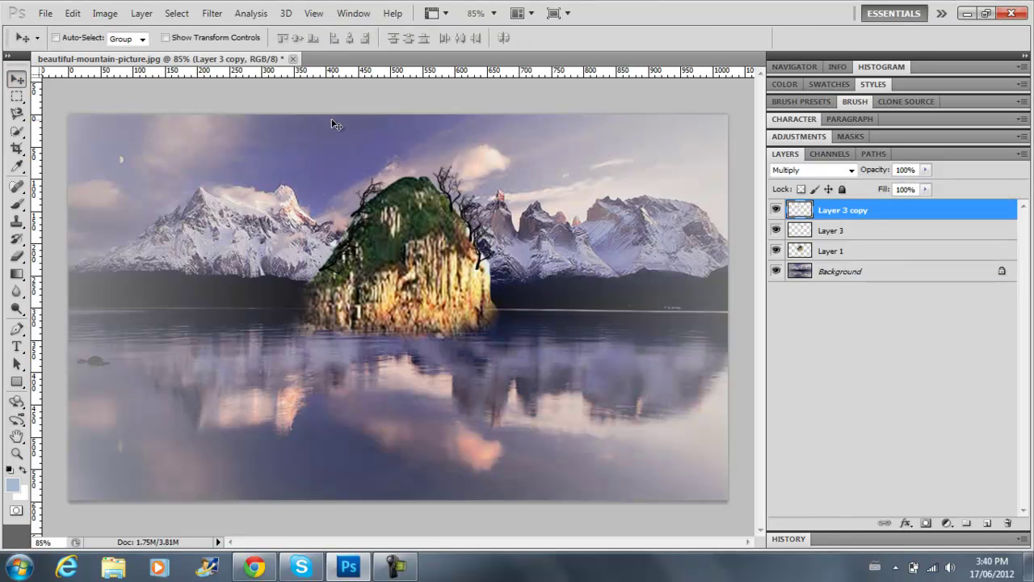
{"action": "key", "text": "Return"}
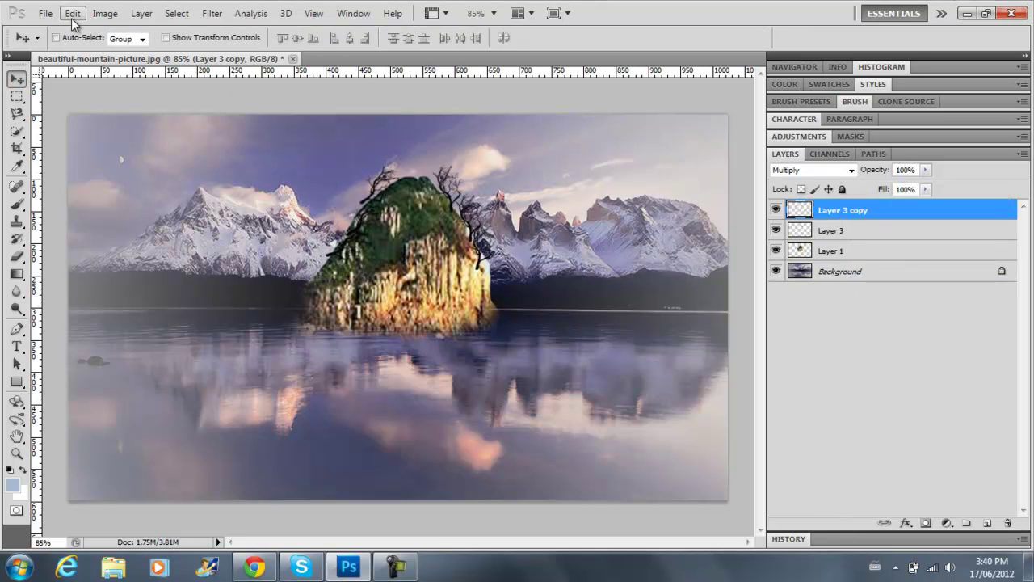
Step: Create a new blank document and paste the dg logo image into it
{"action": "left_click", "coordinate": [45, 13]}
{"action": "left_click", "coordinate": [48, 28]}
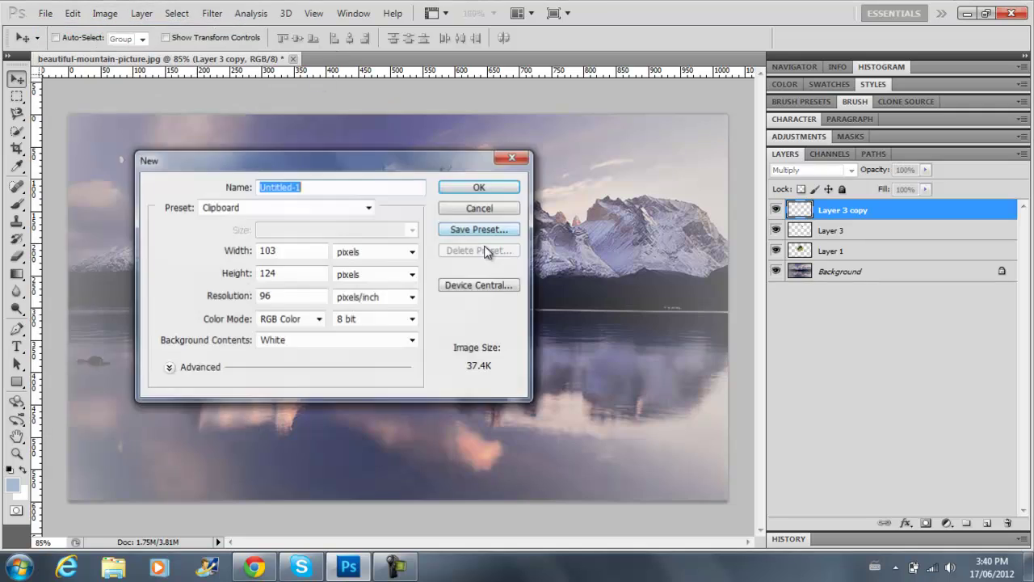
{"action": "key", "text": "Return"}
{"action": "left_click", "coordinate": [344, 565]}
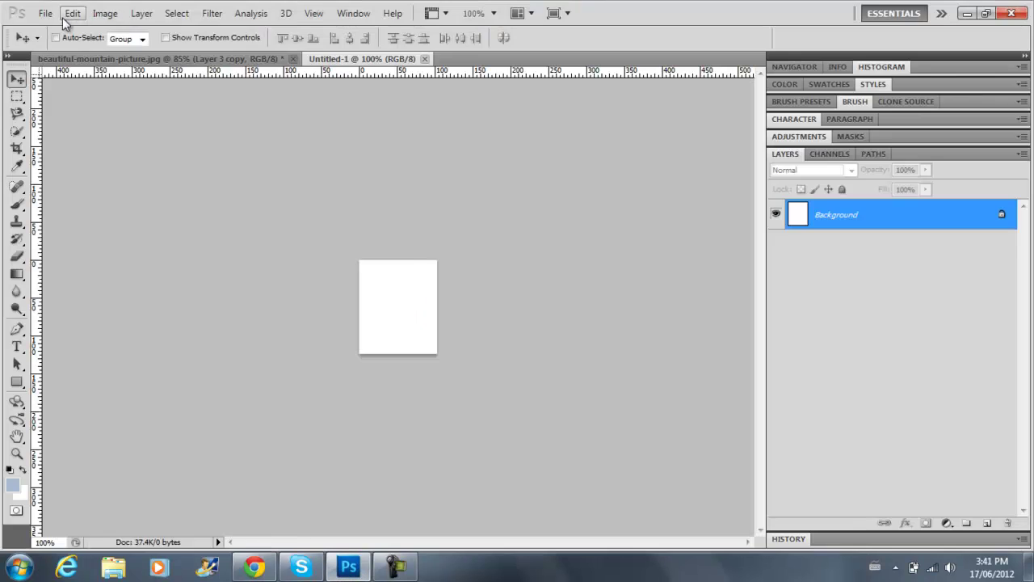
{"action": "key", "text": "ctrl+v"}
Step: Cut the outlined d shape and paste it onto its own layer
{"action": "left_click", "coordinate": [73, 13]}
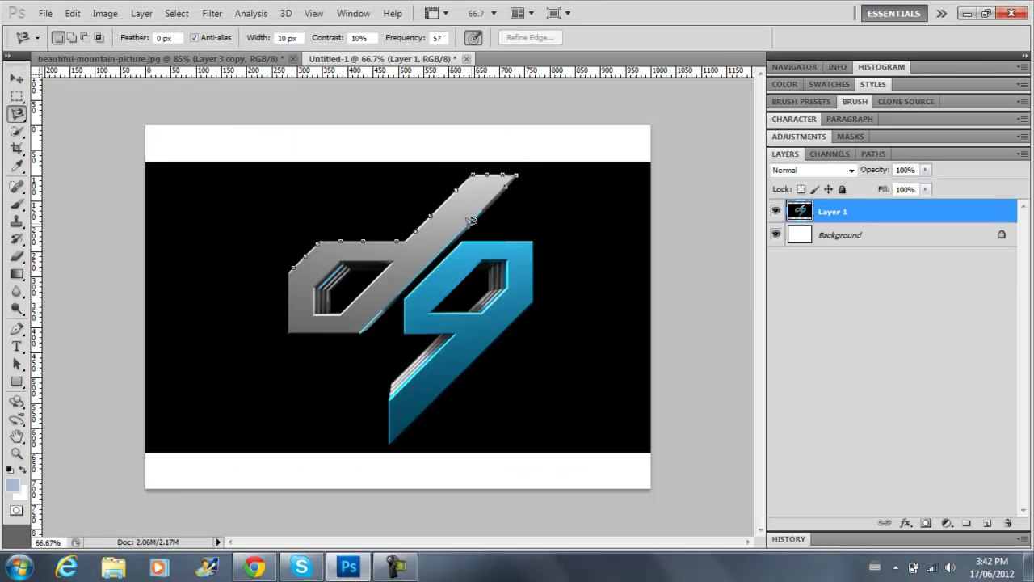
{"action": "key", "text": "ctrl+x"}
{"action": "left_click", "coordinate": [73, 13]}
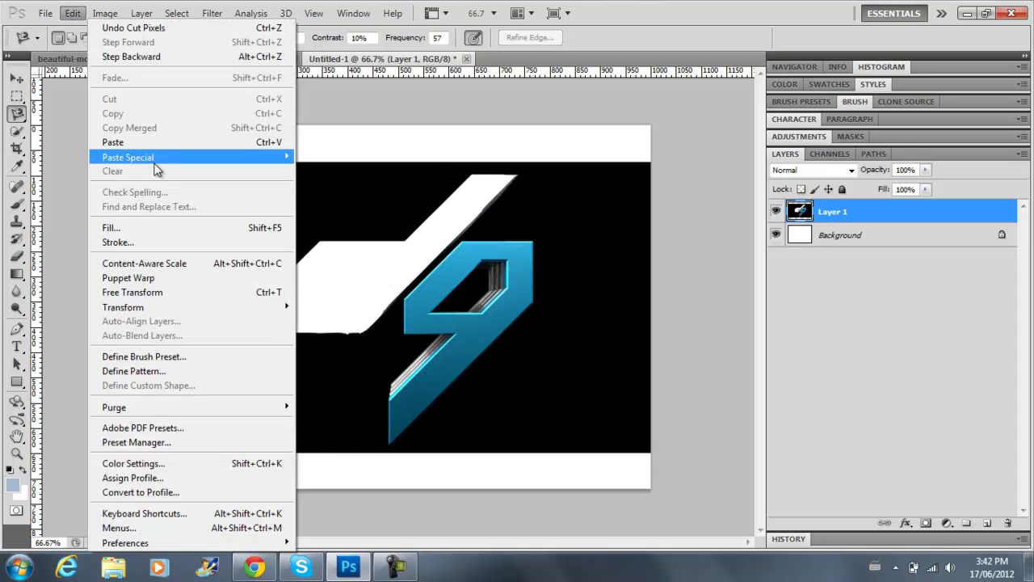
{"action": "key", "text": "ctrl+shift+v"}
{"action": "key", "text": "v"}
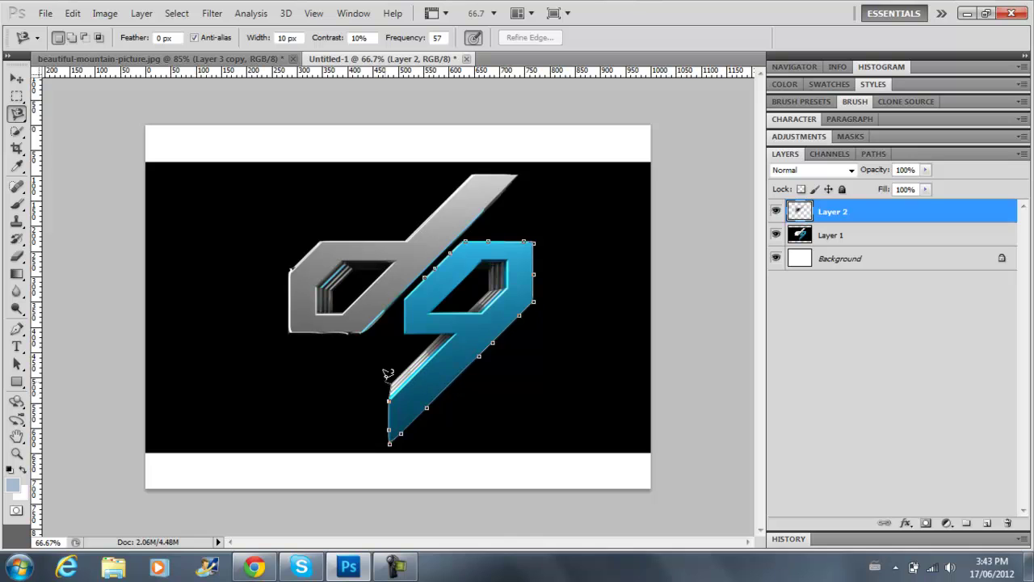
Step: Cut the blue g onto its own layer and move it back into place
{"action": "left_click", "coordinate": [73, 13]}
{"action": "left_click", "coordinate": [113, 97]}
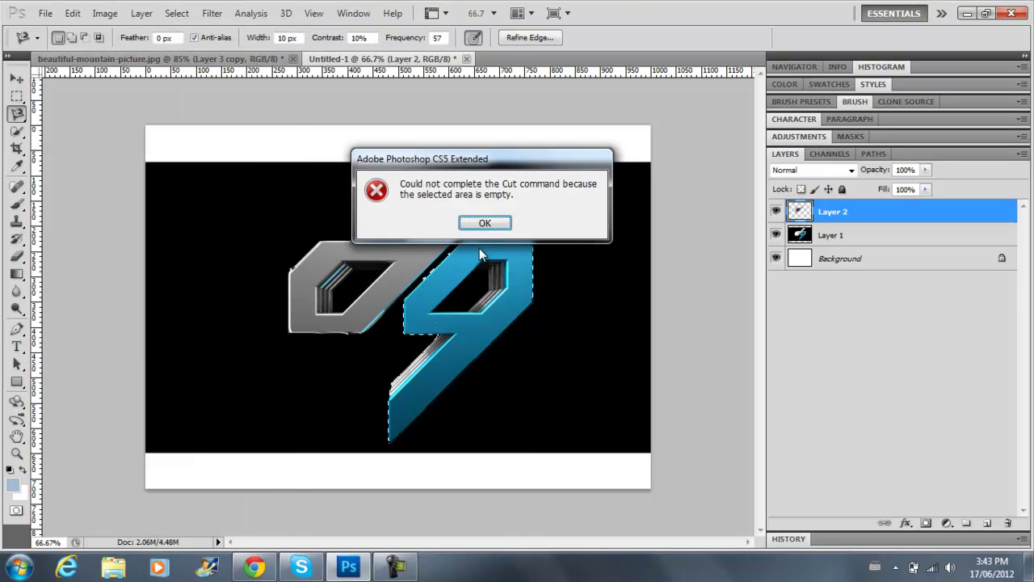
{"action": "left_click", "coordinate": [490, 224]}
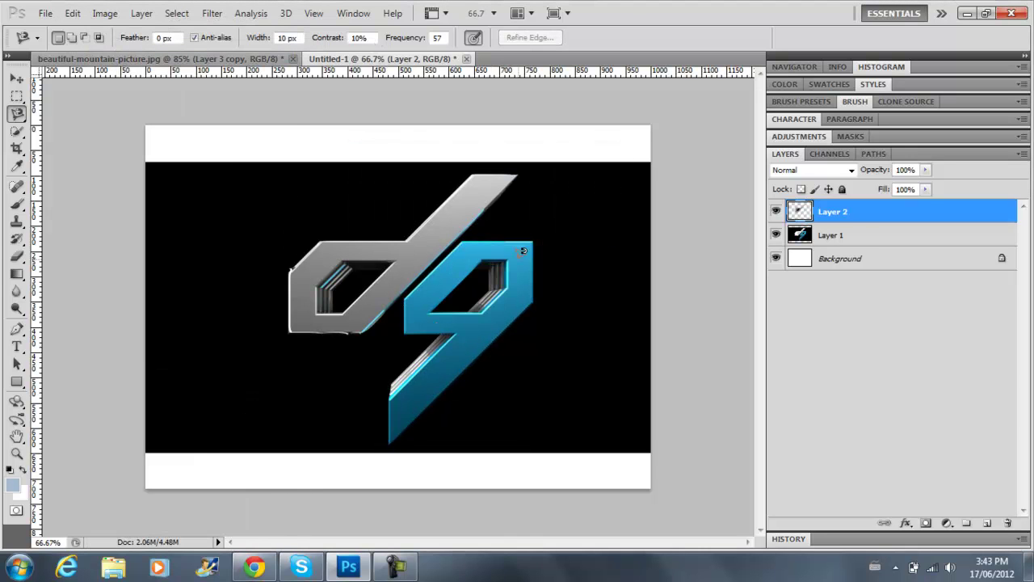
{"action": "key", "text": "alt+bracketleft"}
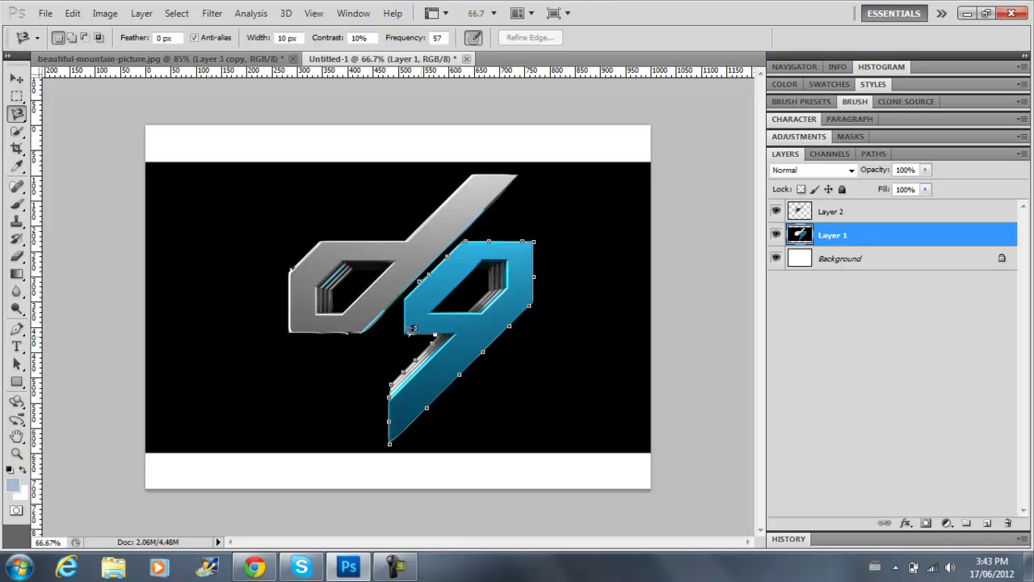
{"action": "key", "text": "ctrl+x"}
{"action": "left_click", "coordinate": [73, 13]}
{"action": "left_click", "coordinate": [114, 150]}
{"action": "key", "text": "v"}
{"action": "left_click_drag", "start_coordinate": [437, 284], "coordinate": [499, 317]}
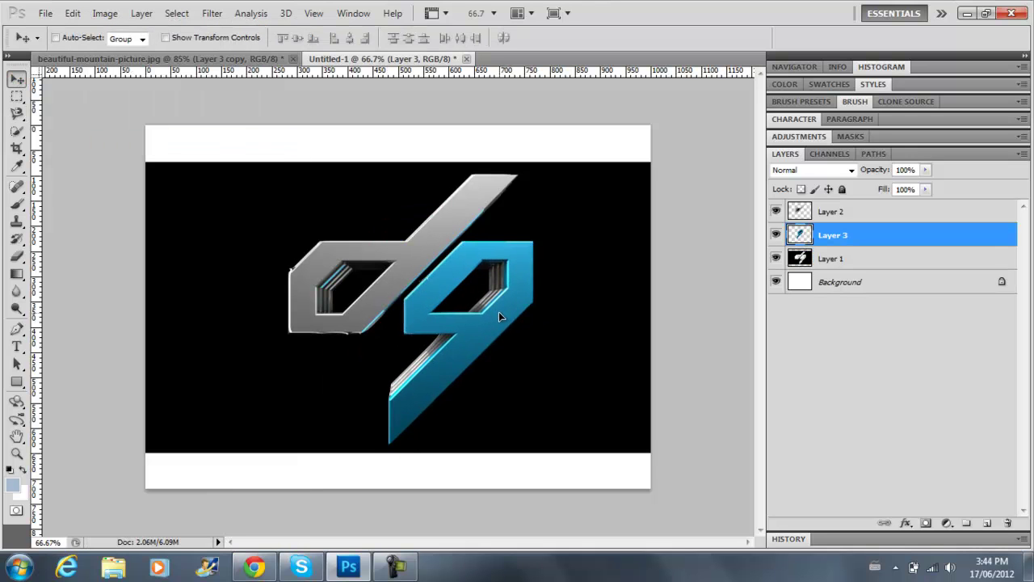
Step: Delete the black background layer, merge d into g, and erase leftover black inside the g
{"action": "right_click", "coordinate": [854, 259]}
{"action": "left_click", "coordinate": [775, 265]}
{"action": "right_click", "coordinate": [868, 212]}
{"action": "left_click", "coordinate": [884, 529]}
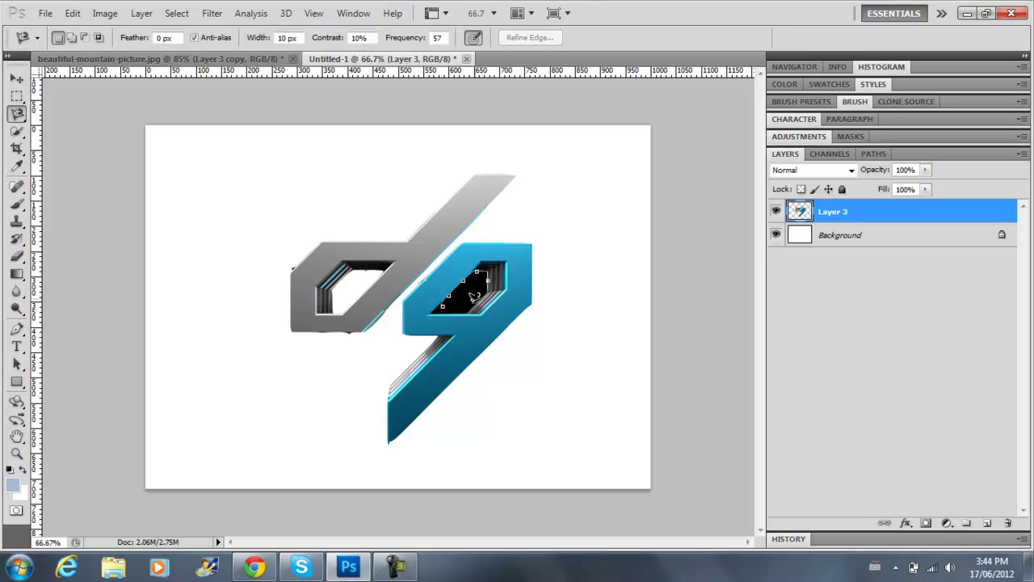
{"action": "key", "text": "e"}
{"action": "left_click", "coordinate": [70, 37]}
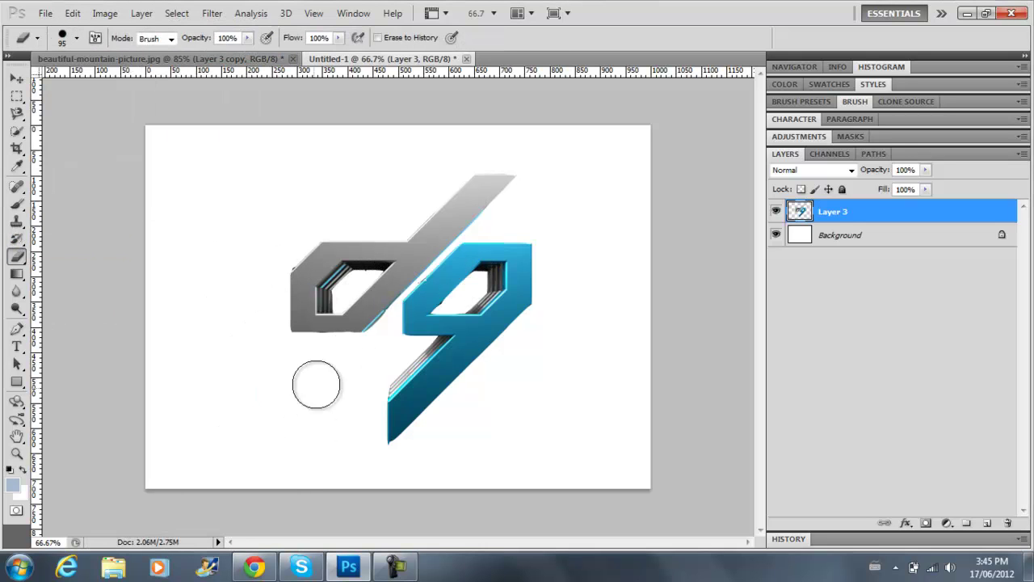
Step: Move the cut-out logo into the mountain picture and begin resizing it
{"action": "key", "text": "v"}
{"action": "left_click_drag", "start_coordinate": [300, 231], "coordinate": [364, 242]}
{"action": "key", "text": "ctrl+t"}
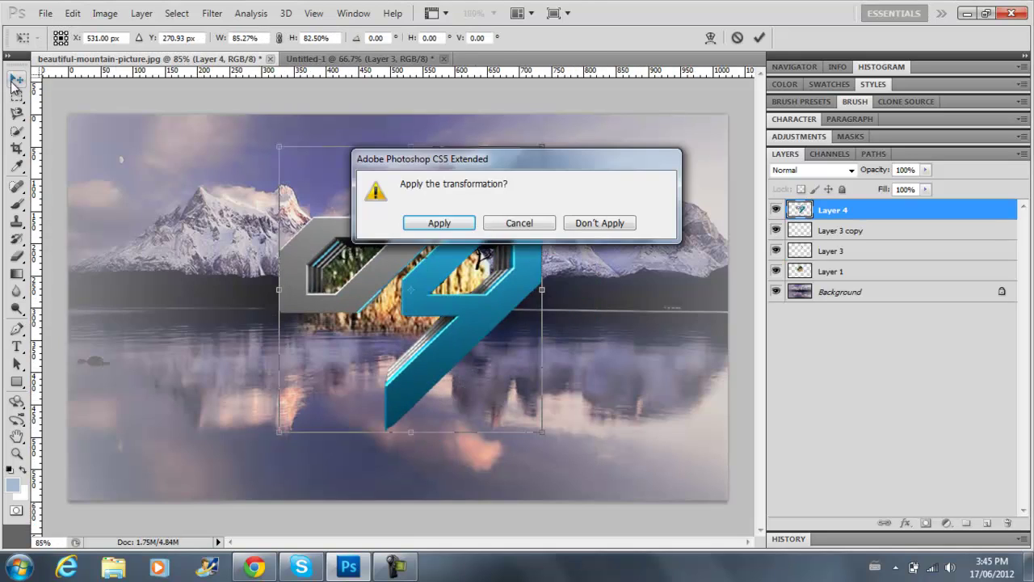
Step: Apply the logo's resize and give it a Color Balance adjustment
{"action": "left_click", "coordinate": [434, 221]}
{"action": "left_click", "coordinate": [106, 14]}
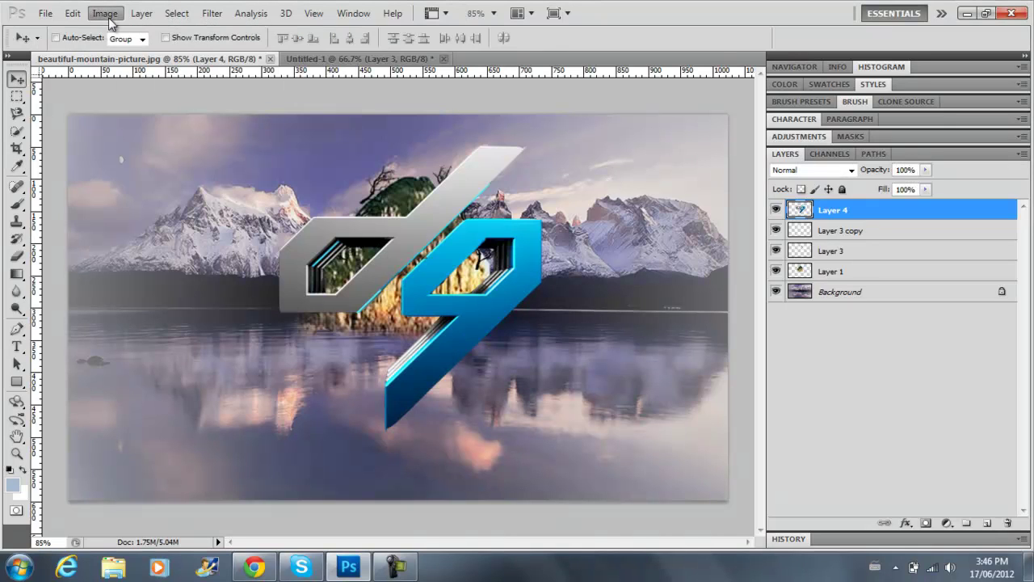
{"action": "left_click", "coordinate": [106, 14]}
{"action": "left_click", "coordinate": [331, 76]}
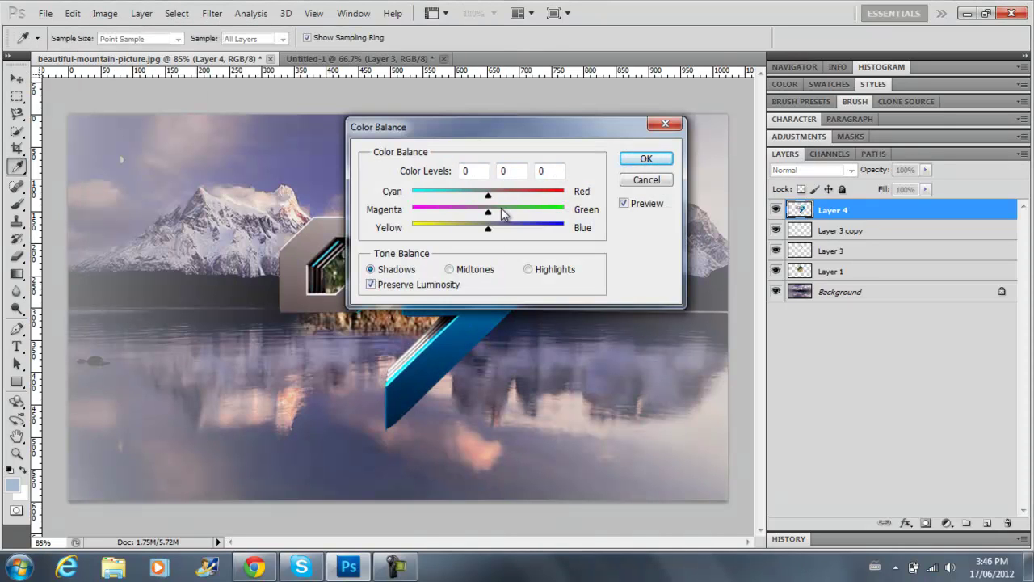
{"action": "left_click", "coordinate": [644, 156]}
Step: Darken the logo with burn strokes, shrink it onto the rock face, and browse for a texture
{"action": "left_click", "coordinate": [446, 221]}
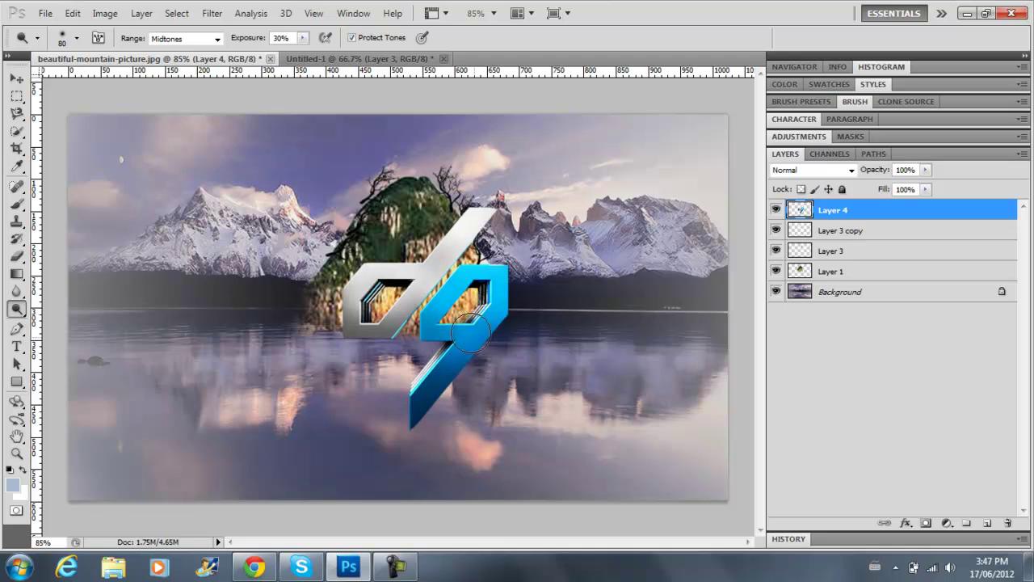
{"action": "key", "text": "shift+o"}
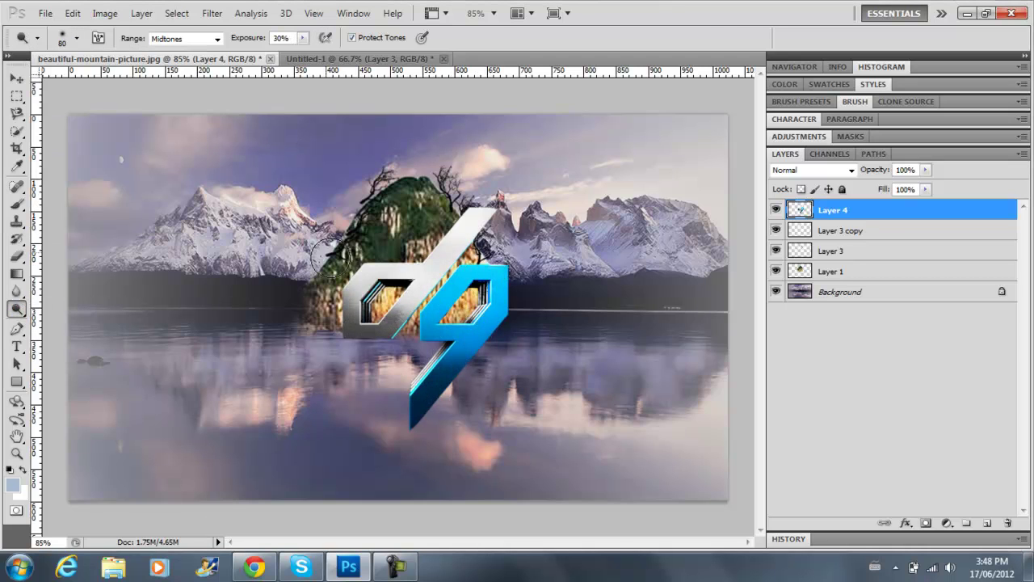
{"action": "key", "text": "ctrl+t"}
{"action": "left_click_drag", "start_coordinate": [426, 429], "coordinate": [411, 344]}
{"action": "key", "text": "ctrl+o"}
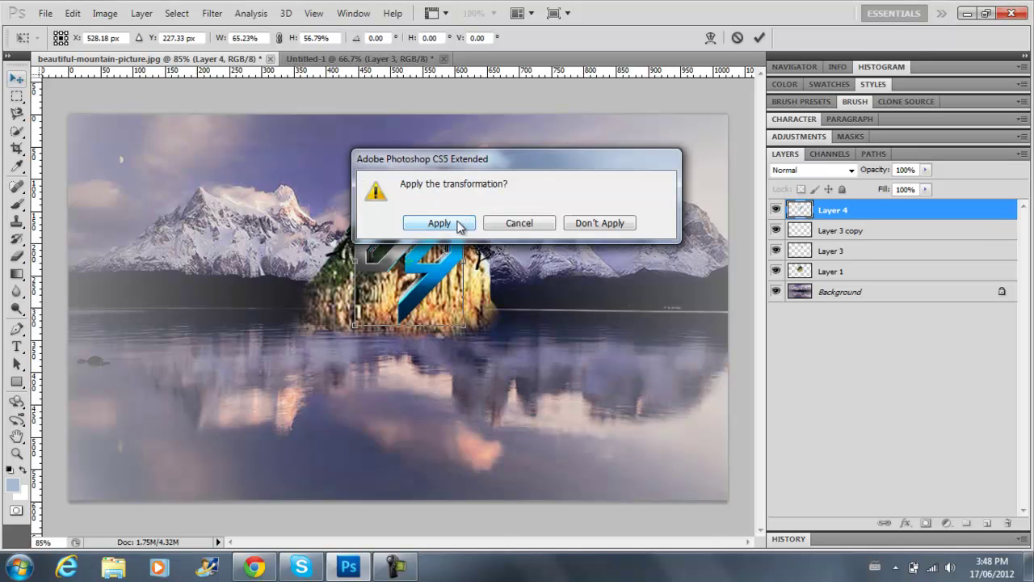
{"action": "left_click", "coordinate": [441, 224]}
{"action": "key", "text": "BackSpace"}
{"action": "key", "text": "BackSpace"}
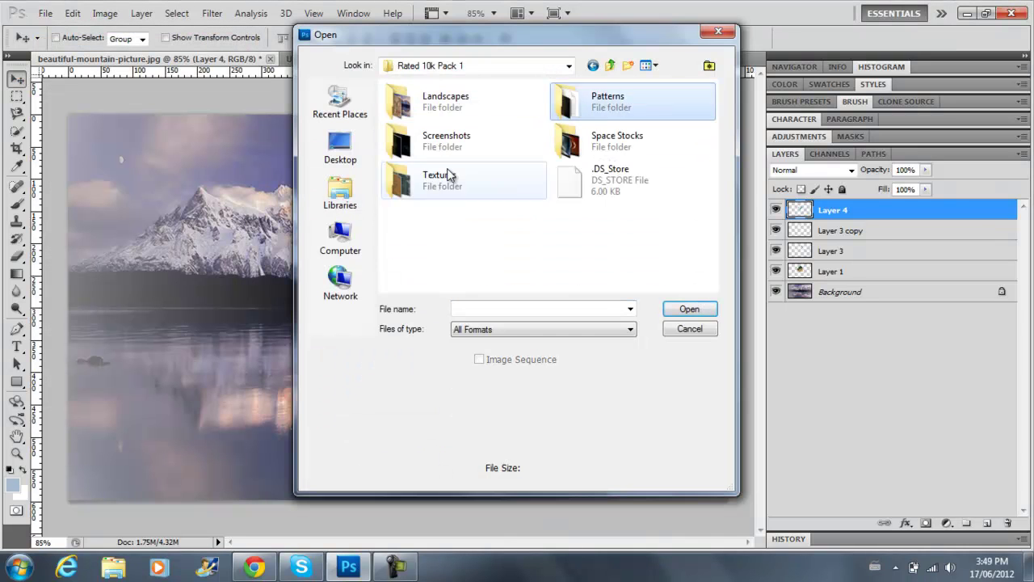
Step: Open the 7.jpg fire image from the Screenshots folder
{"action": "double_click", "coordinate": [439, 137]}
{"action": "left_click", "coordinate": [438, 233]}
{"action": "left_click", "coordinate": [422, 267]}
{"action": "double_click", "coordinate": [422, 266]}
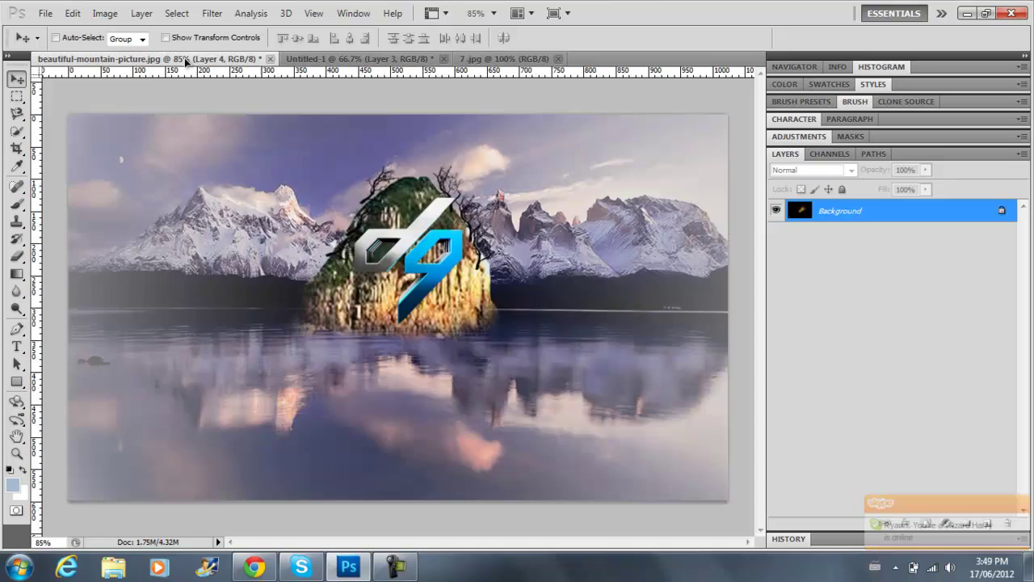
Step: Bring the fire image into the composite, scale it down, and place it behind the logo
{"action": "left_click_drag", "start_coordinate": [185, 61], "coordinate": [541, 214]}
{"action": "key", "text": "ctrl+t"}
{"action": "left_click_drag", "start_coordinate": [774, 92], "coordinate": [364, 299]}
{"action": "left_click_drag", "start_coordinate": [426, 259], "coordinate": [441, 218]}
{"action": "key", "text": "Return"}
{"action": "key", "text": "ctrl+bracketleft"}
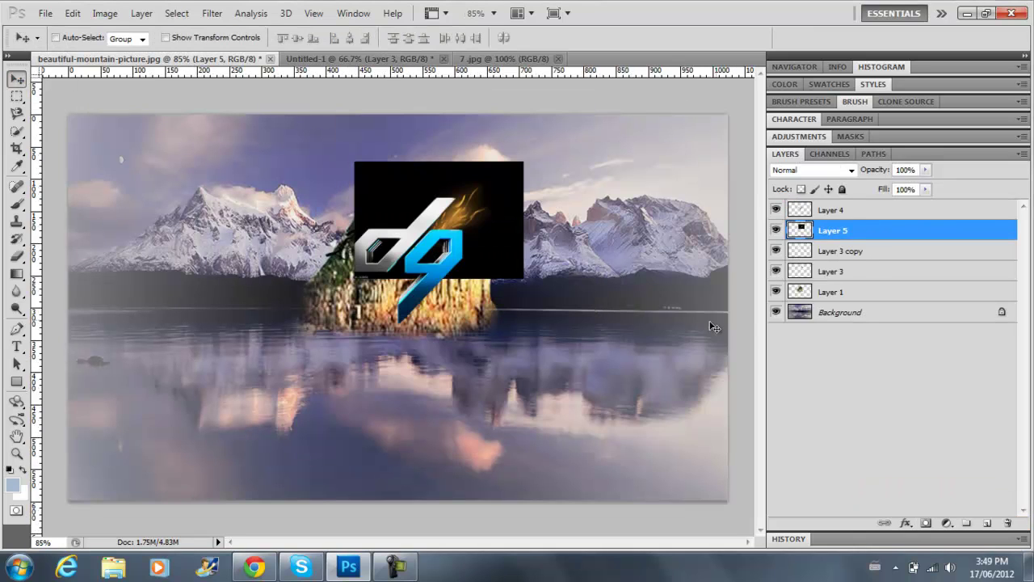
Step: Duplicate the fire glow layer and apply the pending transformation
{"action": "scroll", "coordinate": [833, 170], "scroll_direction": "down", "scroll_amount": 7}
{"action": "right_click", "coordinate": [853, 230]}
{"action": "key", "text": "ctrl+j"}
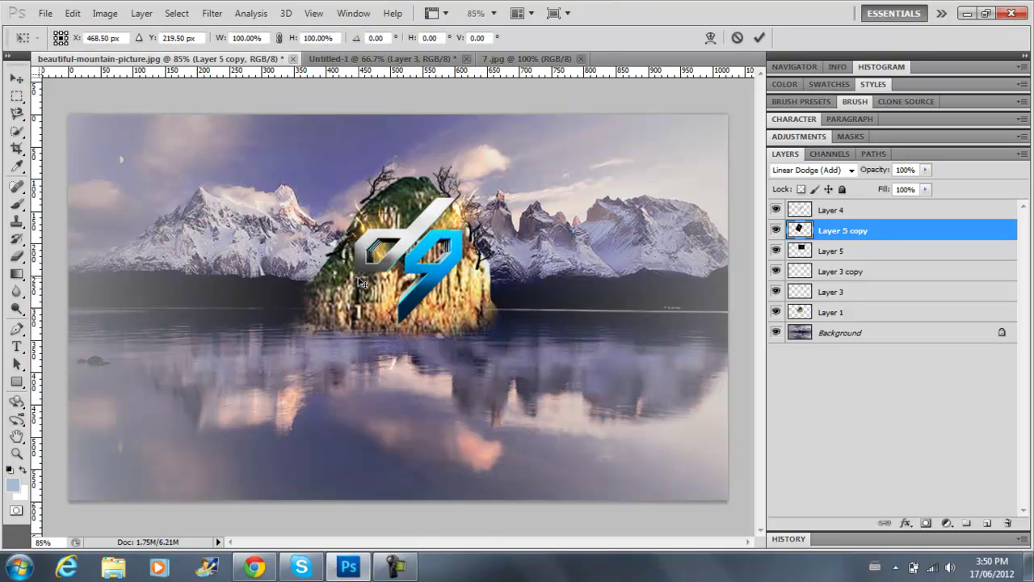
{"action": "key", "text": "v"}
{"action": "left_click", "coordinate": [454, 224]}
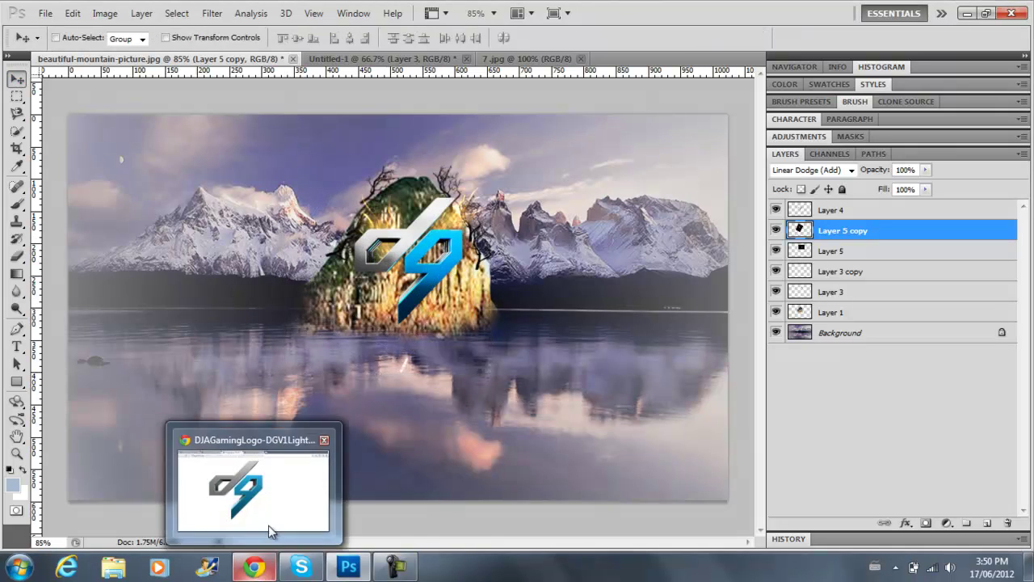
Step: Open a texture from the GFX folder and shrink it to cover the island
{"action": "left_click", "coordinate": [841, 210]}
{"action": "key", "text": "ctrl+o"}
{"action": "left_click", "coordinate": [328, 159]}
{"action": "double_click", "coordinate": [422, 123]}
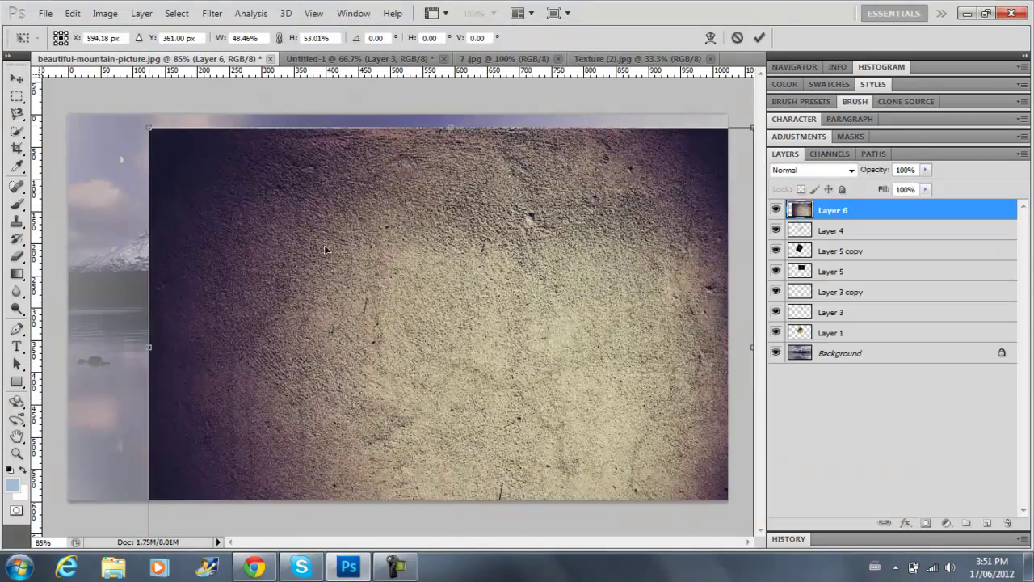
{"action": "left_click_drag", "start_coordinate": [325, 251], "coordinate": [283, 282]}
{"action": "key", "text": "Return"}
Step: Clip the texture layer to the rock layer as a clipping mask
{"action": "right_click", "coordinate": [802, 212]}
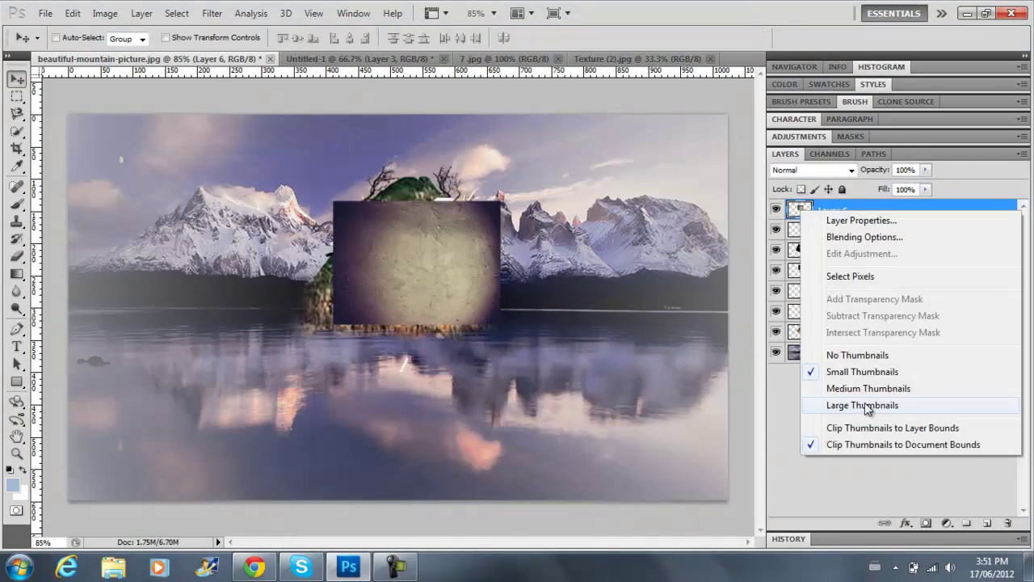
{"action": "left_click", "coordinate": [865, 237]}
{"action": "key", "text": "Escape"}
{"action": "right_click", "coordinate": [863, 210]}
{"action": "left_click", "coordinate": [703, 364]}
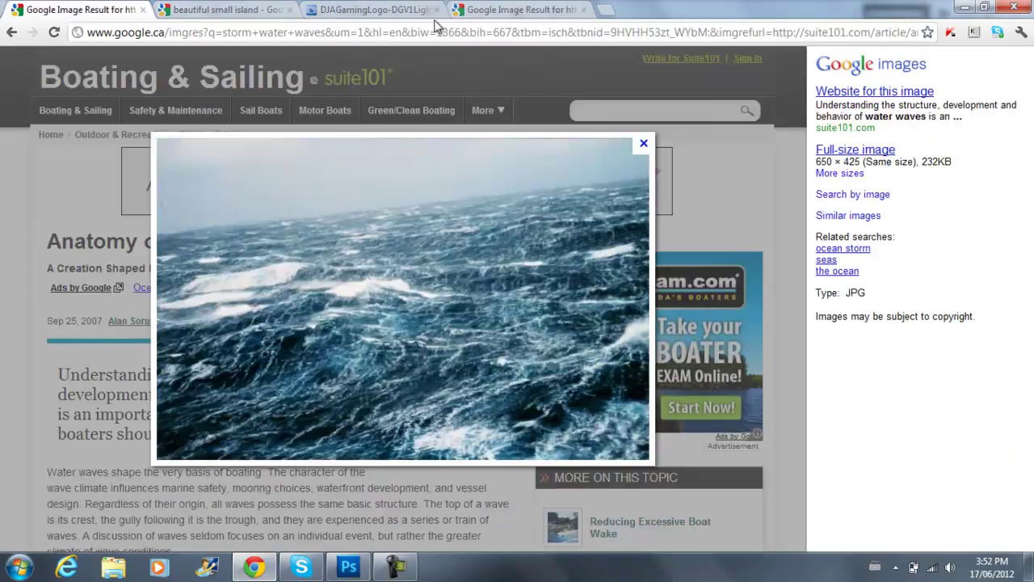
Step: Copy the stormy ocean image from Chrome and paste it into the composite as a new layer
{"action": "right_click", "coordinate": [315, 266]}
{"action": "left_click", "coordinate": [350, 305]}
{"action": "left_click", "coordinate": [348, 567]}
{"action": "left_click", "coordinate": [73, 13]}
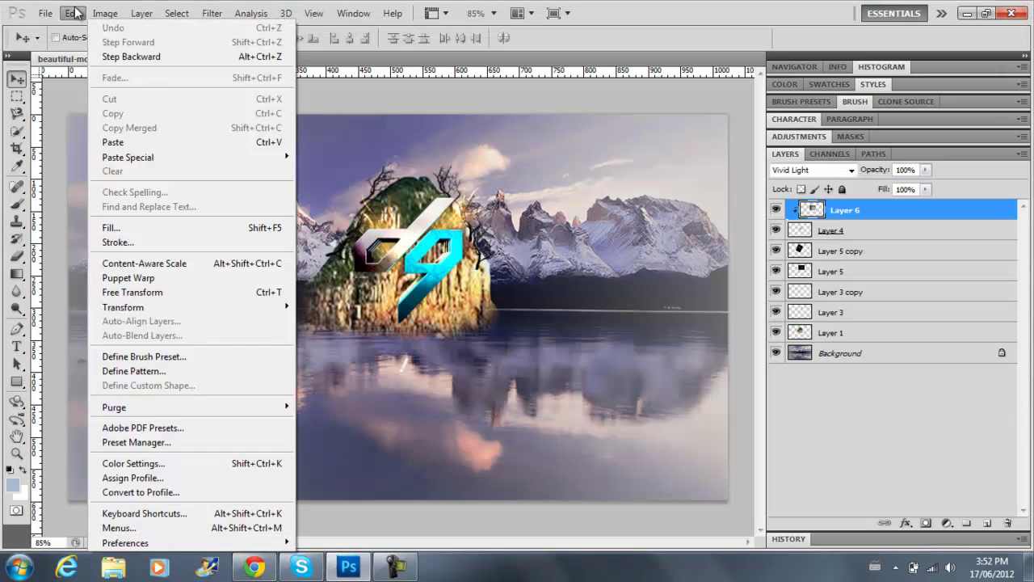
{"action": "left_click", "coordinate": [108, 144]}
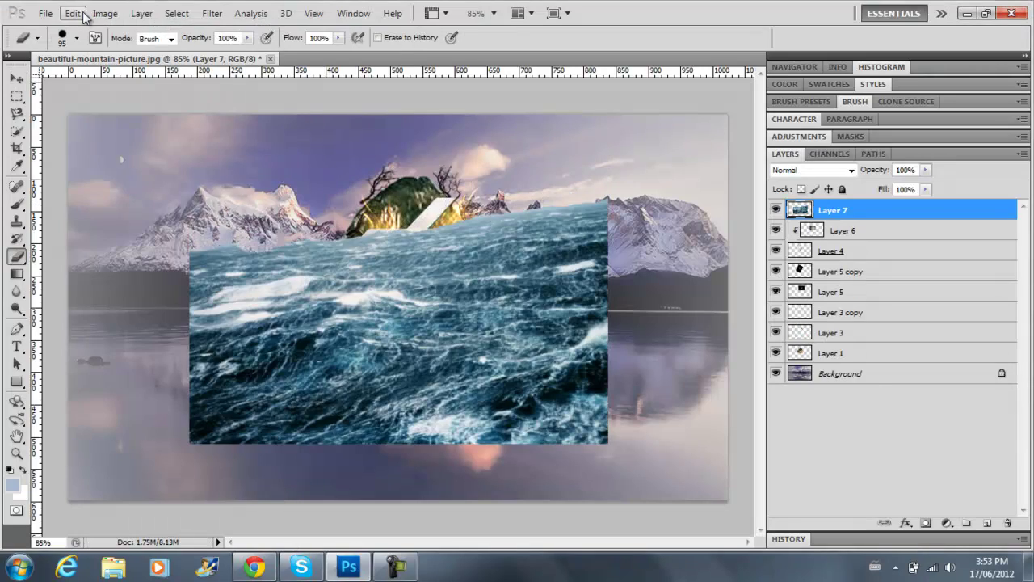
Step: Erase the ocean's top edge with a soft 95 px eraser and send it below the island
{"action": "left_click", "coordinate": [63, 37]}
{"action": "double_click", "coordinate": [80, 122]}
{"action": "left_click_drag", "start_coordinate": [380, 235], "coordinate": [453, 194]}
{"action": "key", "text": "Return"}
{"action": "key", "text": "ctrl+shift+bracketleft"}
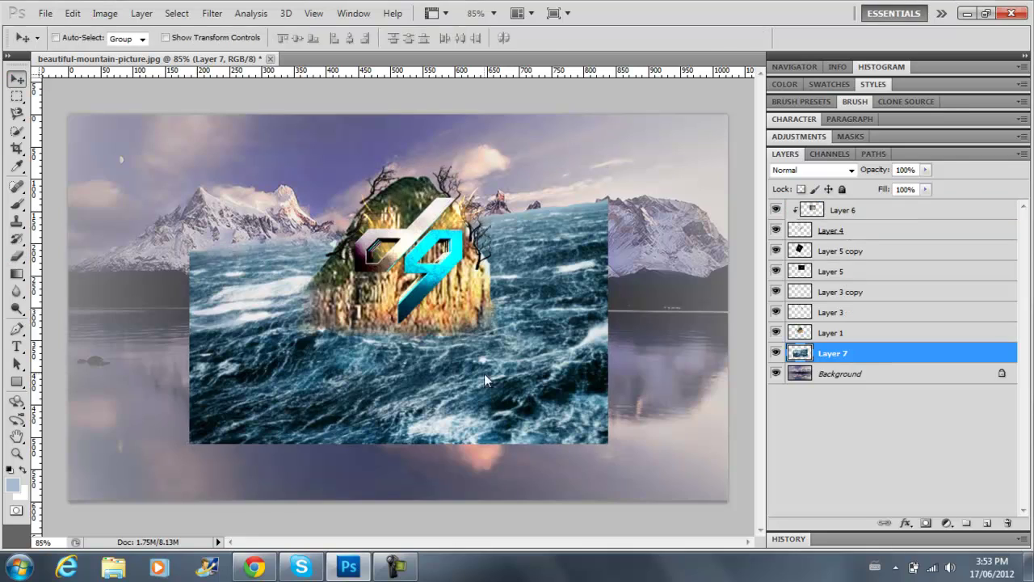
Step: Stretch and tilt the ocean across the full width of the lower canvas
{"action": "key", "text": "ctrl+t"}
{"action": "left_click_drag", "start_coordinate": [190, 306], "coordinate": [49, 340]}
{"action": "left_click_drag", "start_coordinate": [589, 382], "coordinate": [732, 382]}
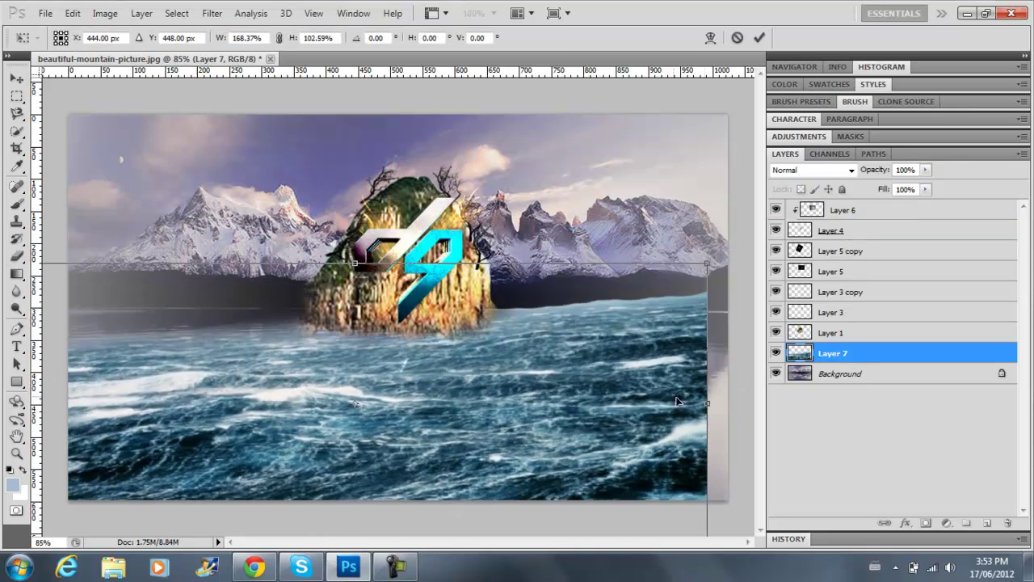
{"action": "left_click_drag", "start_coordinate": [44, 300], "coordinate": [51, 271]}
{"action": "left_click_drag", "start_coordinate": [364, 349], "coordinate": [416, 254]}
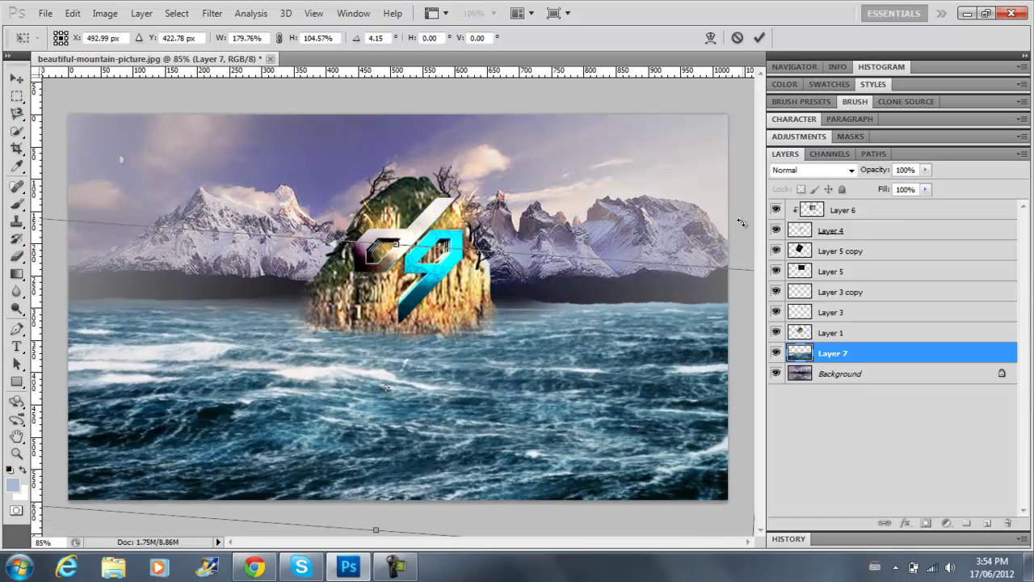
{"action": "key", "text": "Return"}
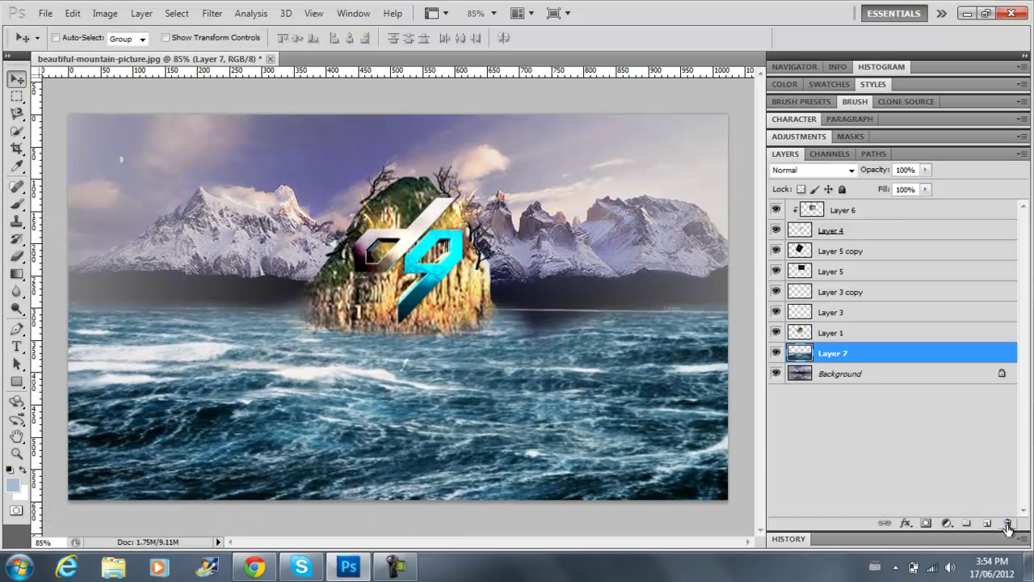
Step: Paint a soft black shadow on a new top layer beneath the island
{"action": "left_click_drag", "start_coordinate": [853, 200], "coordinate": [853, 203]}
{"action": "key", "text": "b"}
{"action": "left_click", "coordinate": [77, 38]}
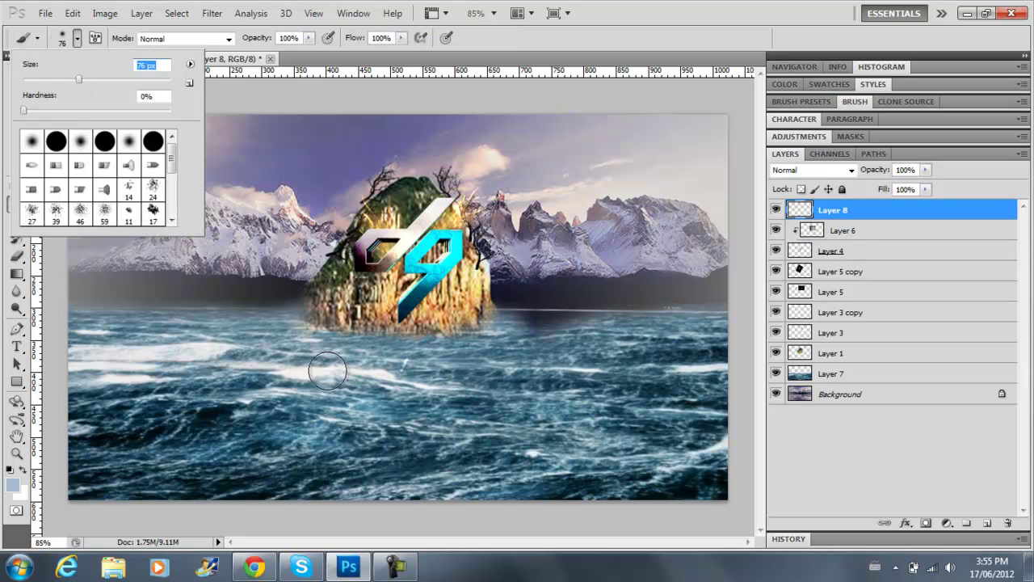
{"action": "key", "text": "d"}
{"action": "left_click_drag", "start_coordinate": [320, 370], "coordinate": [409, 367]}
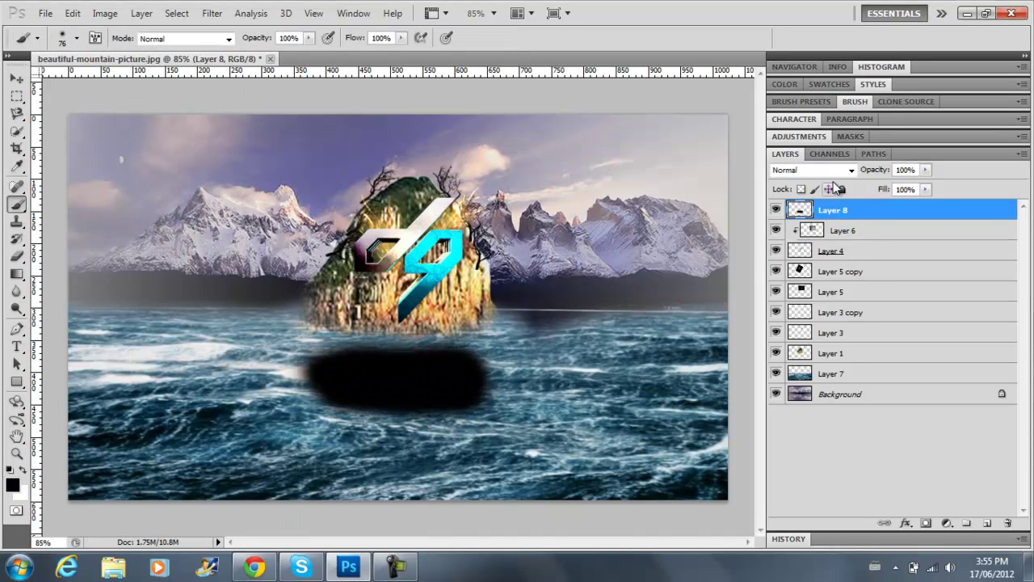
Step: Set the shadow's blend mode to Darken at 80% and open the 10.jpg image
{"action": "left_click", "coordinate": [813, 170]}
{"action": "left_click", "coordinate": [808, 404]}
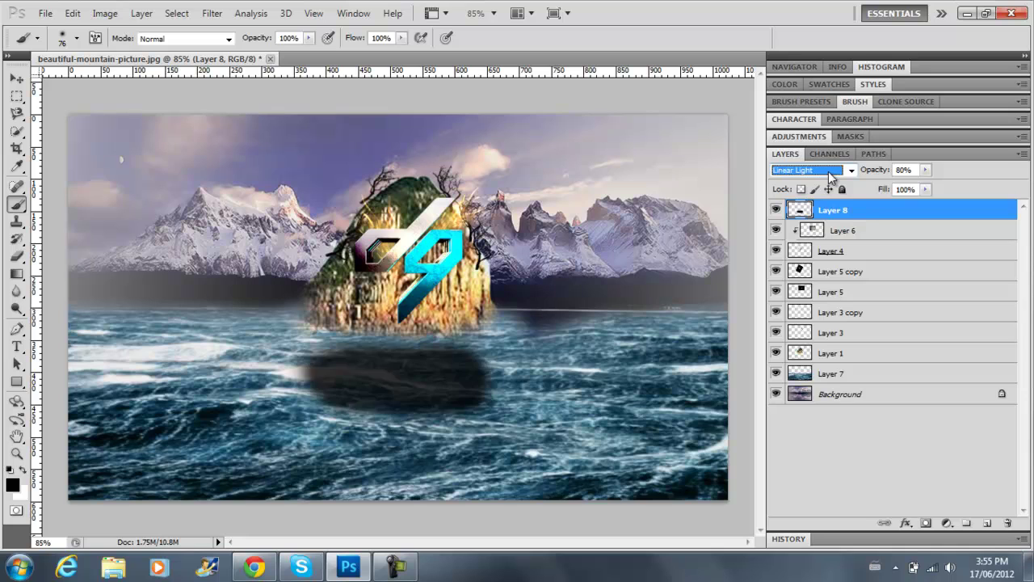
{"action": "key", "text": "Up"}
{"action": "key", "text": "Up"}
{"action": "key", "text": "Up"}
{"action": "key", "text": "Up"}
{"action": "key", "text": "Up"}
{"action": "key", "text": "Up"}
{"action": "left_click", "coordinate": [45, 13]}
{"action": "left_click", "coordinate": [61, 50]}
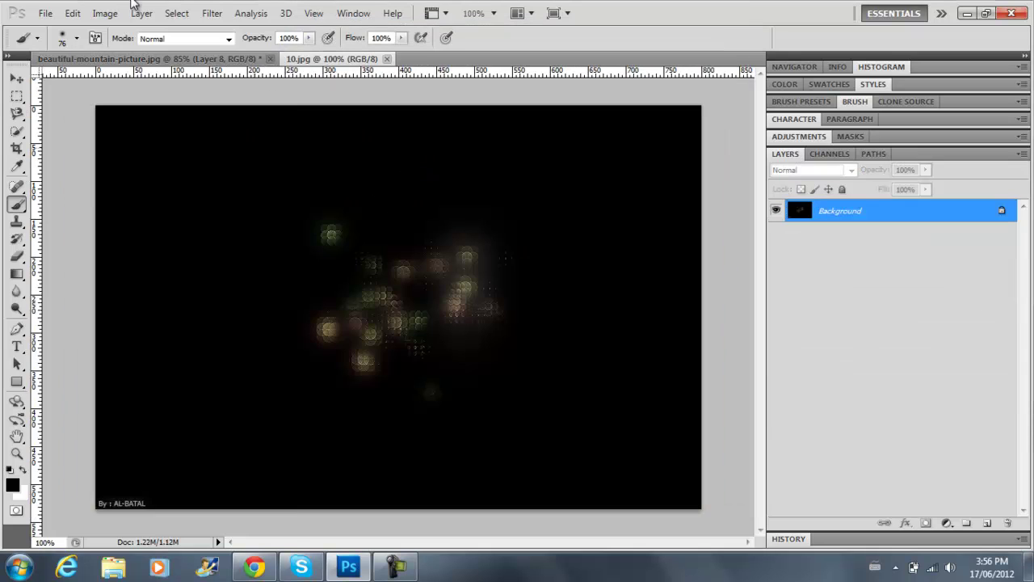
Step: Open the blue light-burst image 5.jpg and drag it into the composite
{"action": "left_click", "coordinate": [45, 13]}
{"action": "left_click", "coordinate": [64, 185]}
{"action": "left_click", "coordinate": [45, 13]}
{"action": "left_click", "coordinate": [61, 50]}
{"action": "left_click", "coordinate": [423, 196]}
{"action": "left_click_drag", "start_coordinate": [711, 202], "coordinate": [711, 250]}
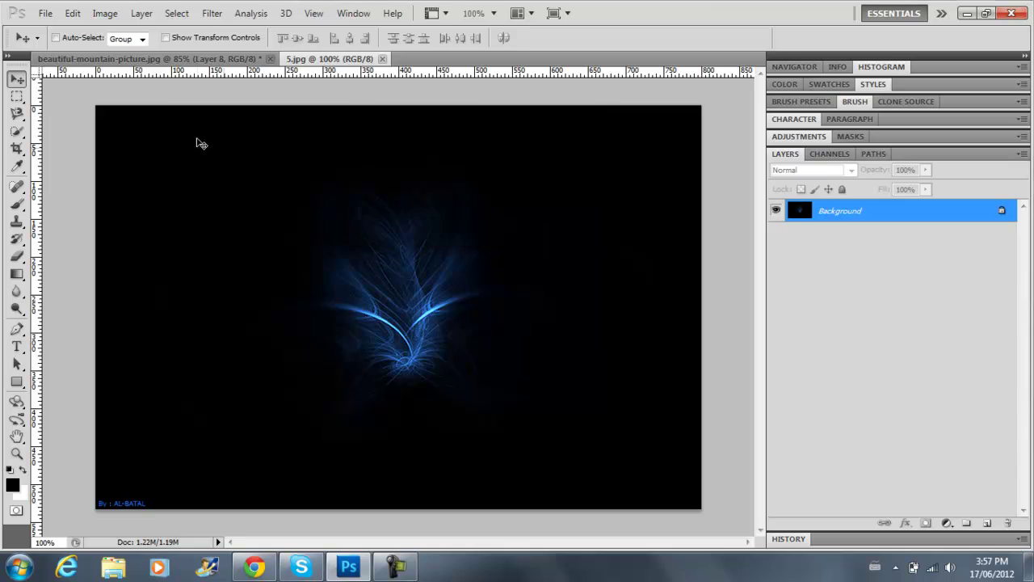
{"action": "left_click_drag", "start_coordinate": [201, 144], "coordinate": [170, 64]}
Step: Rotate the glow 45° and set its blend mode to Linear Dodge (Add)
{"action": "key", "text": "ctrl+t"}
{"action": "left_click_drag", "start_coordinate": [517, 485], "coordinate": [453, 517]}
{"action": "left_click", "coordinate": [429, 219]}
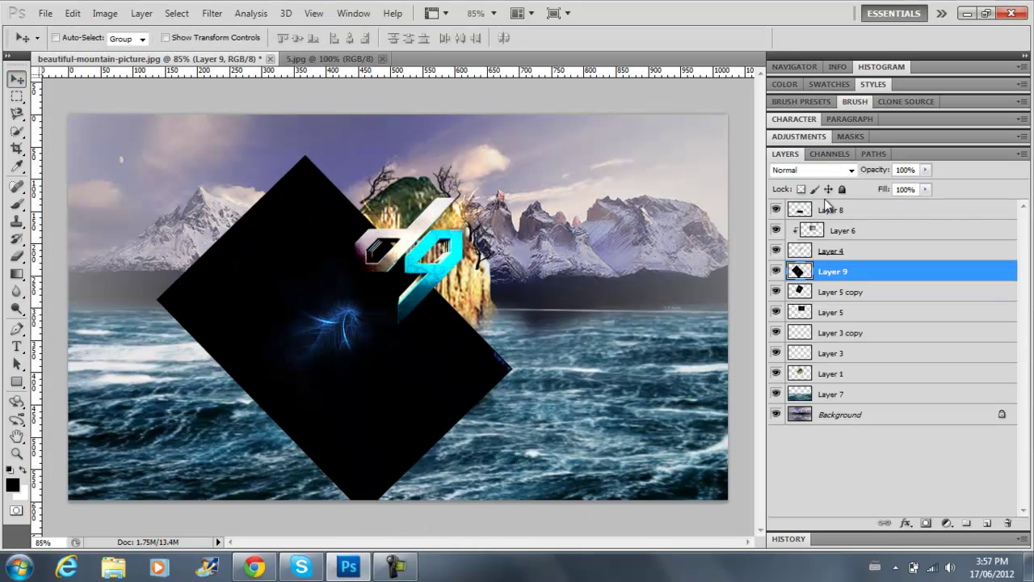
{"action": "left_click", "coordinate": [813, 170]}
{"action": "scroll", "coordinate": [813, 170], "scroll_direction": "down", "scroll_amount": 8}
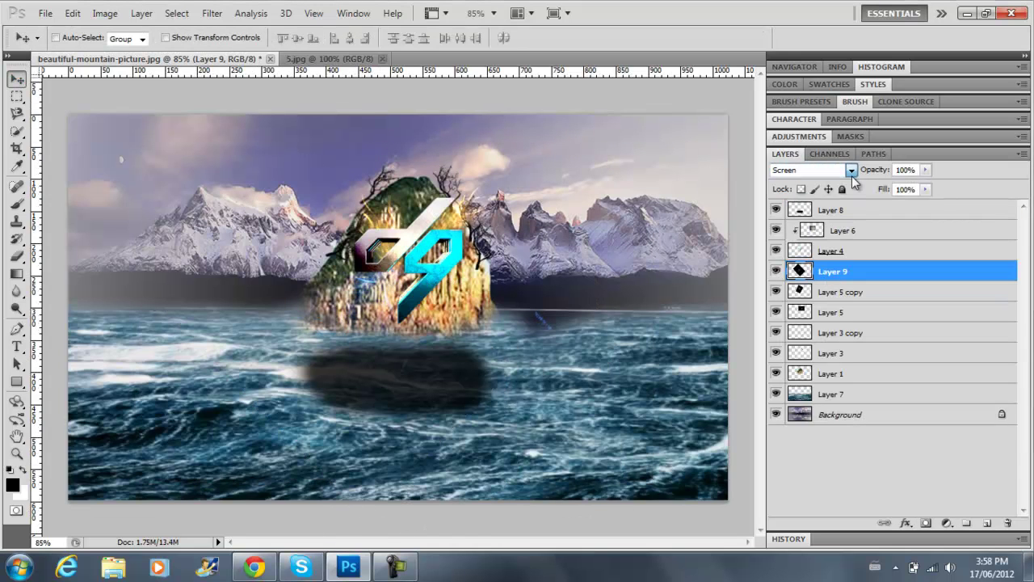
{"action": "scroll", "coordinate": [854, 182], "scroll_direction": "up", "scroll_amount": 7}
{"action": "scroll", "coordinate": [854, 182], "scroll_direction": "down", "scroll_amount": 3}
{"action": "scroll", "coordinate": [854, 181], "scroll_direction": "down", "scroll_amount": 6}
{"action": "scroll", "coordinate": [854, 182], "scroll_direction": "down", "scroll_amount": 1}
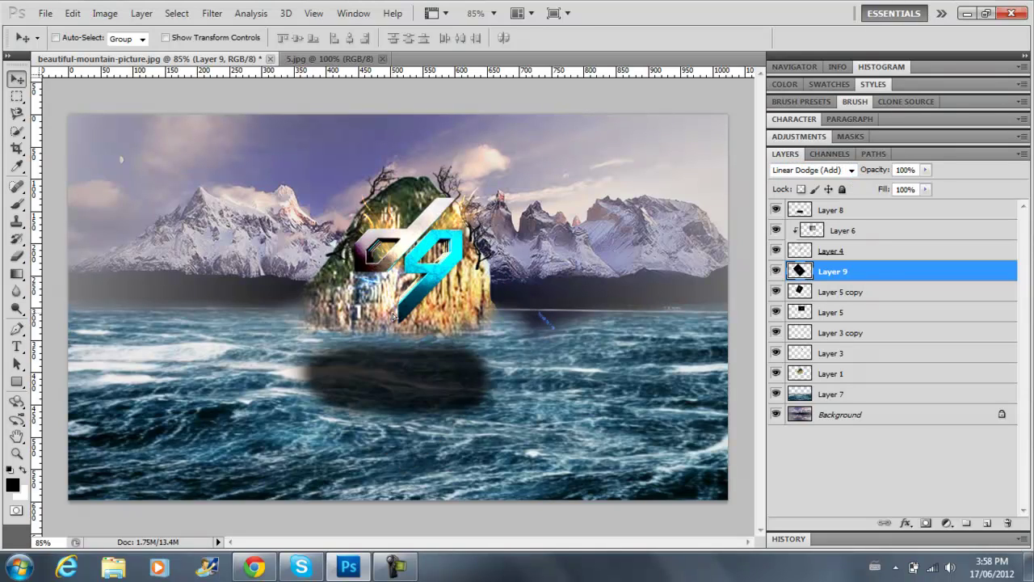
Step: Duplicate the glow layer and rotate the copy into a second burst
{"action": "right_click", "coordinate": [879, 272]}
{"action": "left_click", "coordinate": [695, 242]}
{"action": "key", "text": "Return"}
{"action": "key", "text": "ctrl+t"}
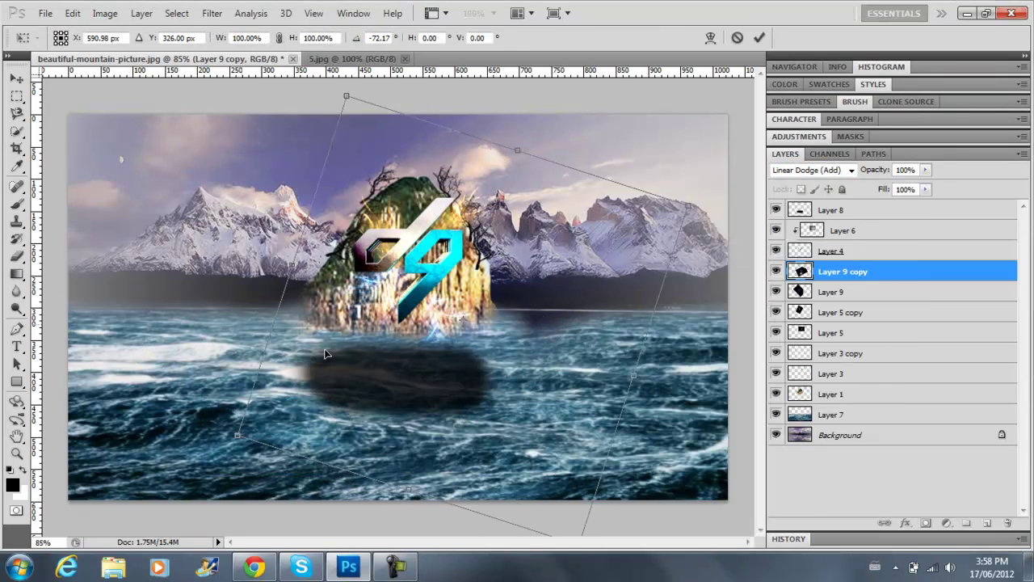
{"action": "right_click", "coordinate": [639, 290]}
{"action": "left_click", "coordinate": [853, 270]}
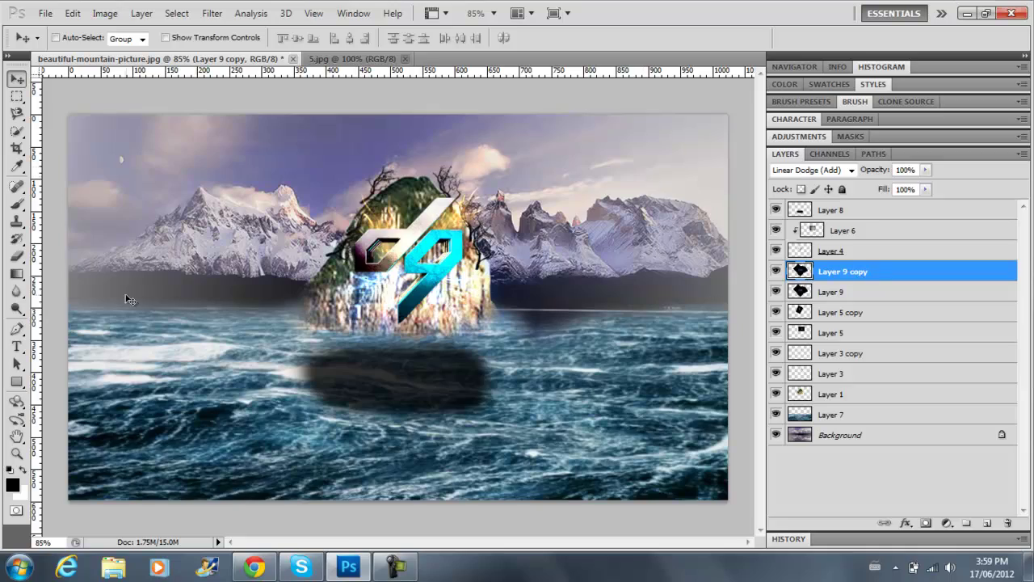
Step: Search Google images for 'dark thunder clouds' and open a storm cloud image
{"action": "left_click", "coordinate": [254, 566]}
{"action": "left_click", "coordinate": [297, 95]}
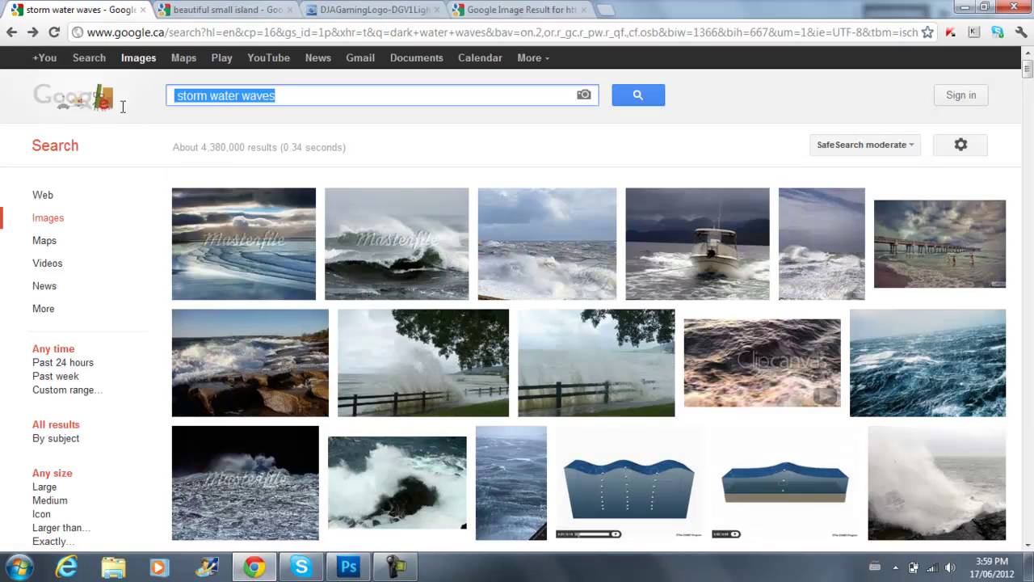
{"action": "type", "text": "dark thunder clouds"}
{"action": "left_click_drag", "start_coordinate": [970, 396], "coordinate": [1031, 427]}
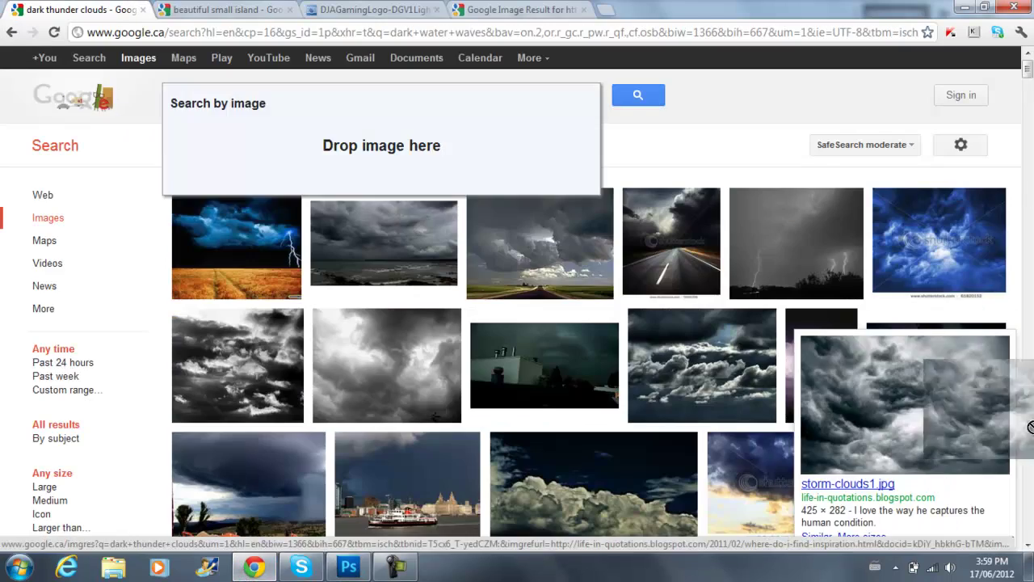
{"action": "scroll", "coordinate": [970, 363], "scroll_direction": "down", "scroll_amount": 10}
{"action": "right_click", "coordinate": [873, 155]}
{"action": "left_click", "coordinate": [914, 284]}
Step: Paste the storm clouds into the composite and move the layer to the top
{"action": "left_click", "coordinate": [348, 566]}
{"action": "key", "text": "ctrl+v"}
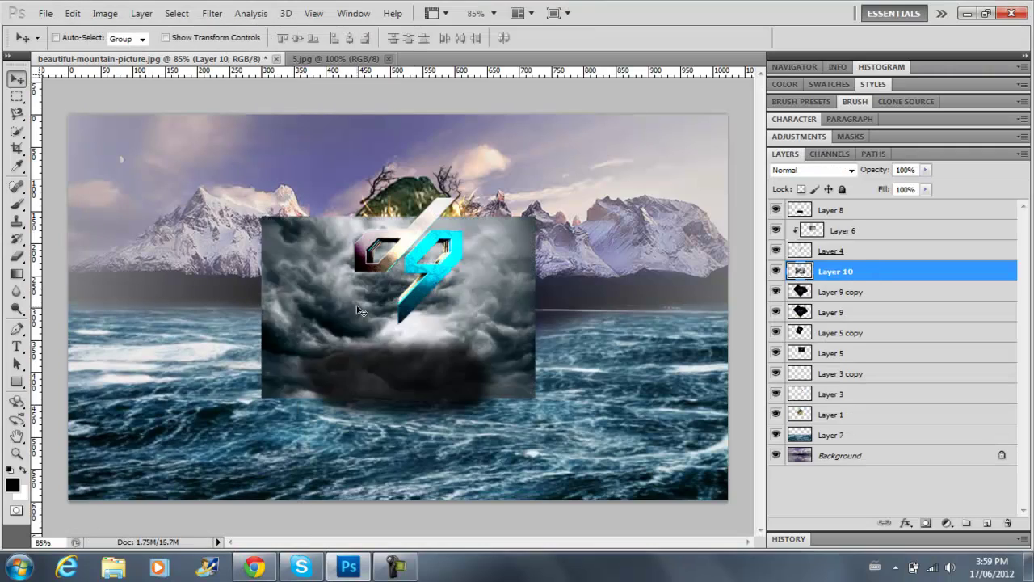
{"action": "left_click_drag", "start_coordinate": [361, 311], "coordinate": [390, 297]}
{"action": "left_click_drag", "start_coordinate": [835, 271], "coordinate": [840, 208]}
Step: Enlarge the cloud layer from its top-left corner with Free Transform
{"action": "scroll", "coordinate": [809, 171], "scroll_direction": "down", "scroll_amount": 5}
{"action": "scroll", "coordinate": [808, 171], "scroll_direction": "down", "scroll_amount": 7}
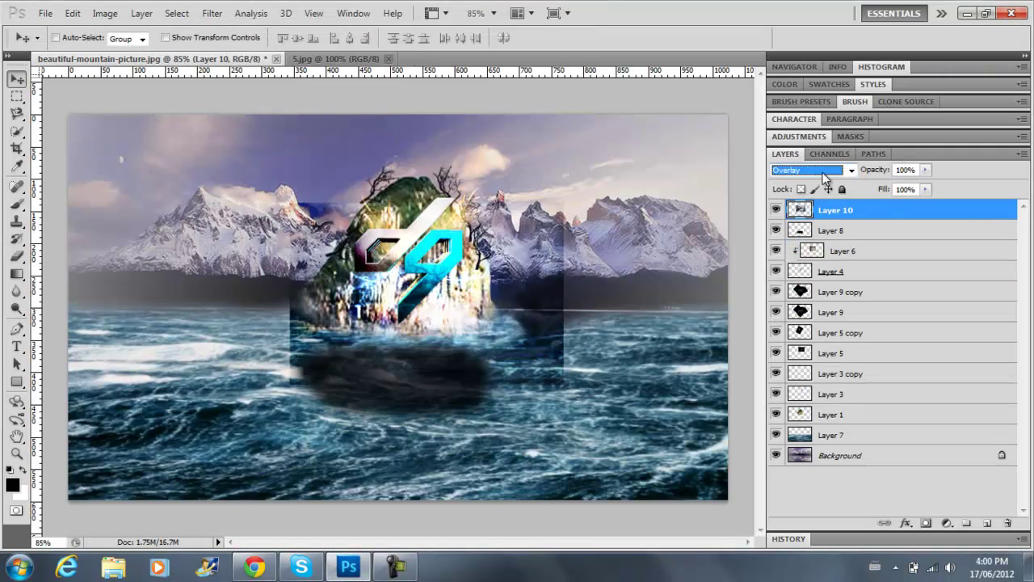
{"action": "scroll", "coordinate": [824, 174], "scroll_direction": "down", "scroll_amount": 8}
{"action": "scroll", "coordinate": [824, 173], "scroll_direction": "down", "scroll_amount": 5}
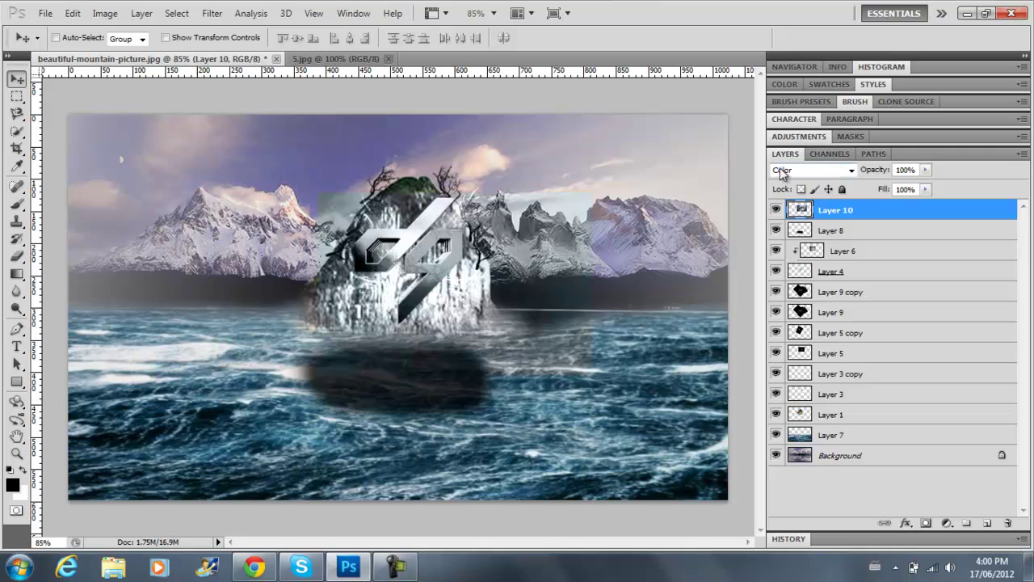
{"action": "scroll", "coordinate": [782, 173], "scroll_direction": "up", "scroll_amount": 6}
{"action": "key", "text": "ctrl+t"}
{"action": "mouse_move", "coordinate": [278, 185]}
{"action": "left_mouse_down"}
{"action": "mouse_move", "coordinate": [297, 185]}
{"action": "mouse_move", "coordinate": [246, 183]}
{"action": "left_mouse_up"}
{"action": "key", "text": "Return"}
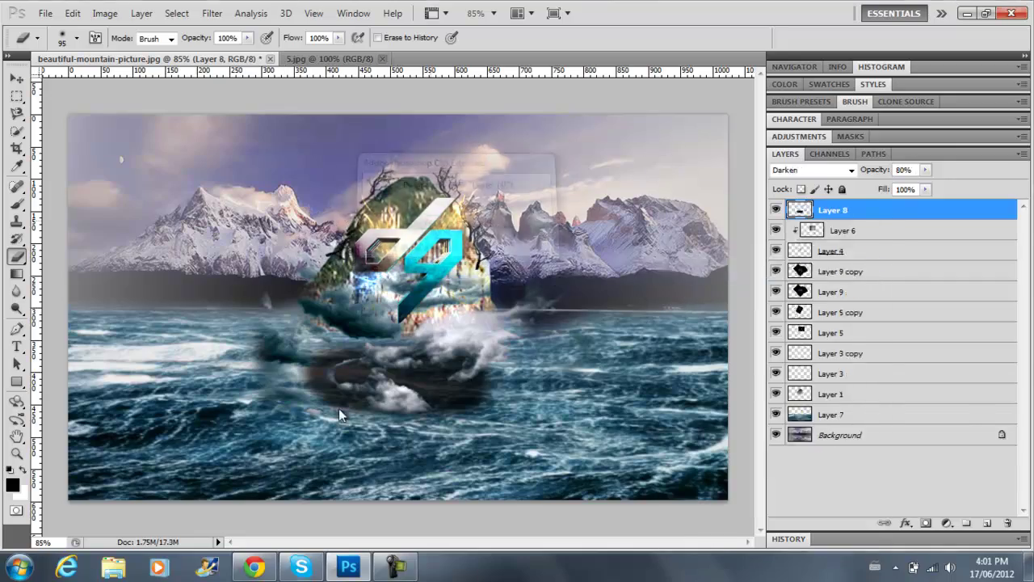
Step: Back in the thunder cloud results, scroll down and copy another cloud image
{"action": "key", "text": "alt+Tab"}
{"action": "scroll", "coordinate": [536, 202], "scroll_direction": "down", "scroll_amount": 10}
{"action": "scroll", "coordinate": [1022, 202], "scroll_direction": "down", "scroll_amount": 5}
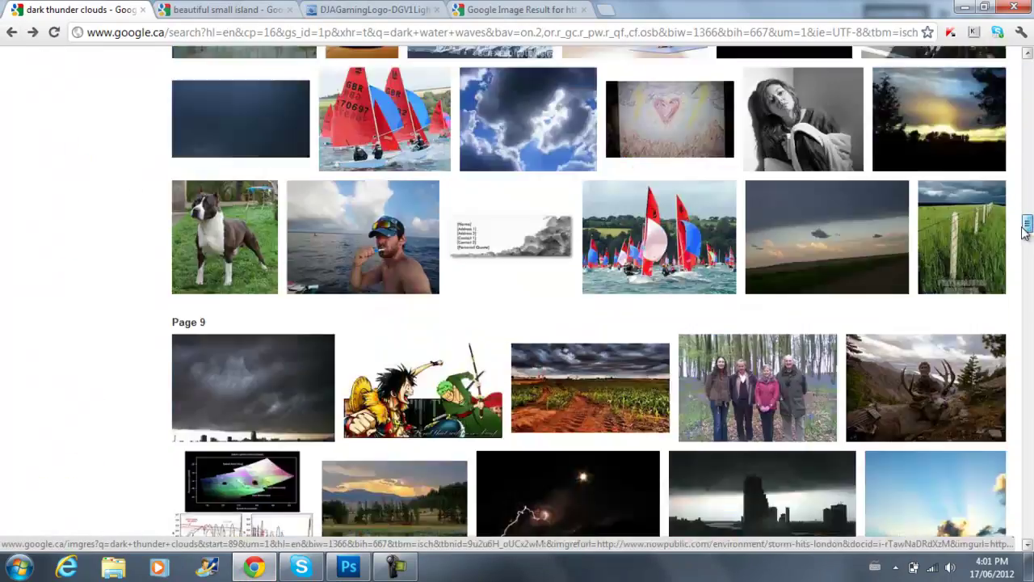
{"action": "scroll", "coordinate": [557, 370], "scroll_direction": "down", "scroll_amount": 10}
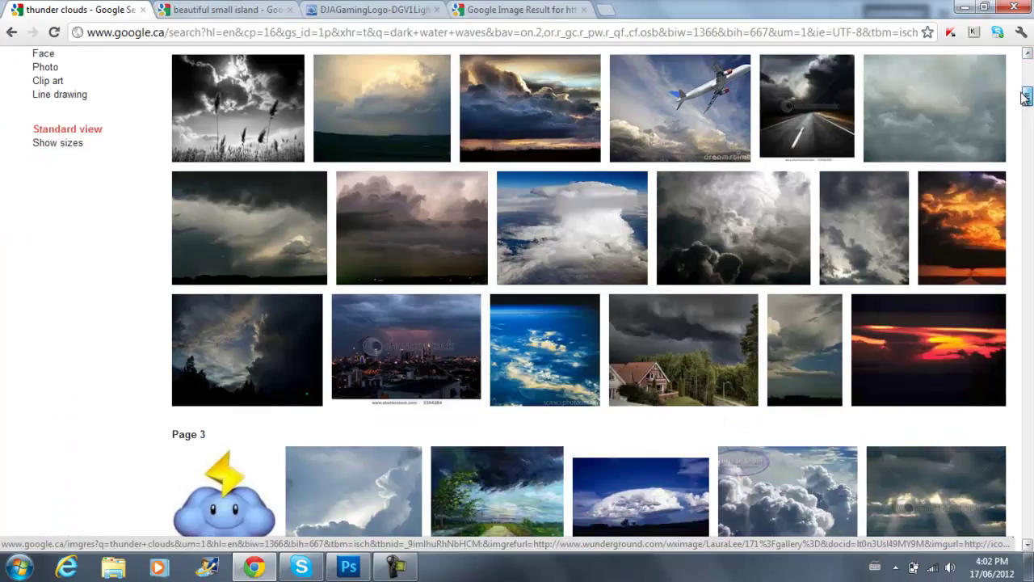
{"action": "scroll", "coordinate": [558, 370], "scroll_direction": "down", "scroll_amount": 5}
{"action": "scroll", "coordinate": [754, 486], "scroll_direction": "down", "scroll_amount": 5}
{"action": "right_click", "coordinate": [789, 386]}
Step: Paste the cloud as a new Lighten layer, transform it and erase its hard edges
{"action": "left_click", "coordinate": [840, 274]}
{"action": "key", "text": "alt+Tab"}
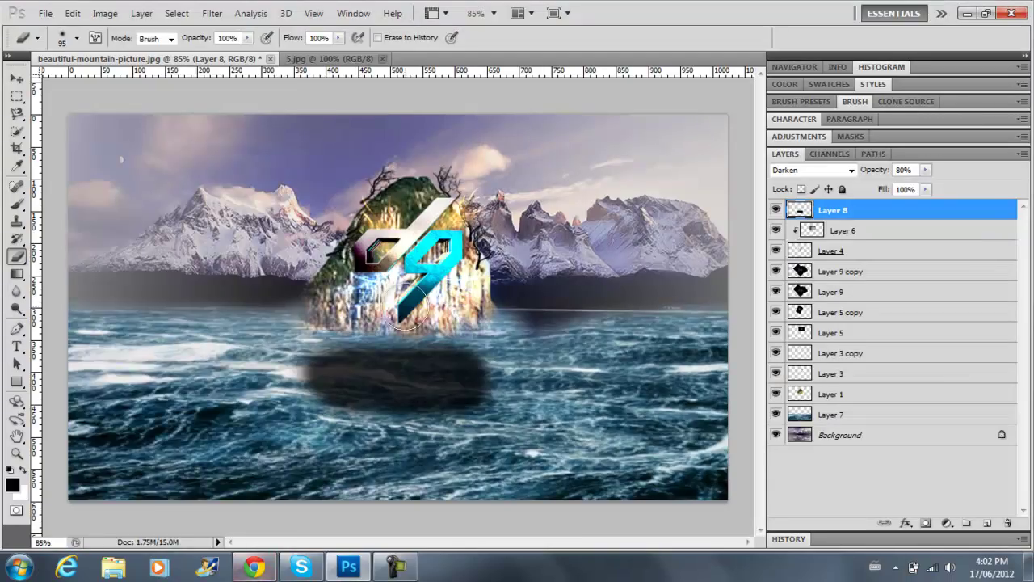
{"action": "key", "text": "ctrl+v"}
{"action": "key", "text": "ctrl+t"}
{"action": "left_click", "coordinate": [811, 169]}
{"action": "scroll", "coordinate": [796, 171], "scroll_direction": "down", "scroll_amount": 3}
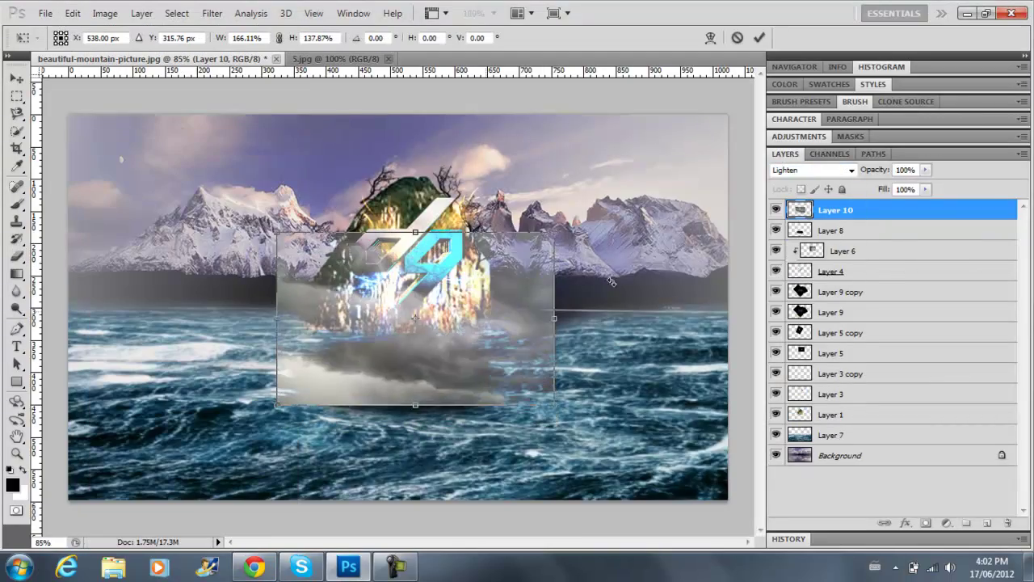
{"action": "scroll", "coordinate": [799, 171], "scroll_direction": "down", "scroll_amount": 3}
{"action": "key", "text": "Up"}
{"action": "key", "text": "Up"}
{"action": "key", "text": "Up"}
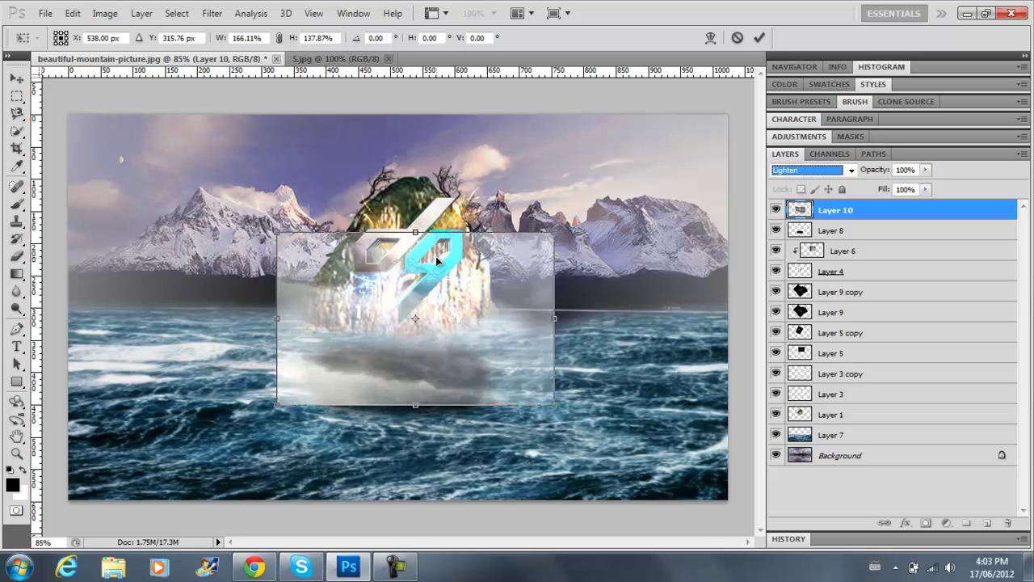
{"action": "key", "text": "Return"}
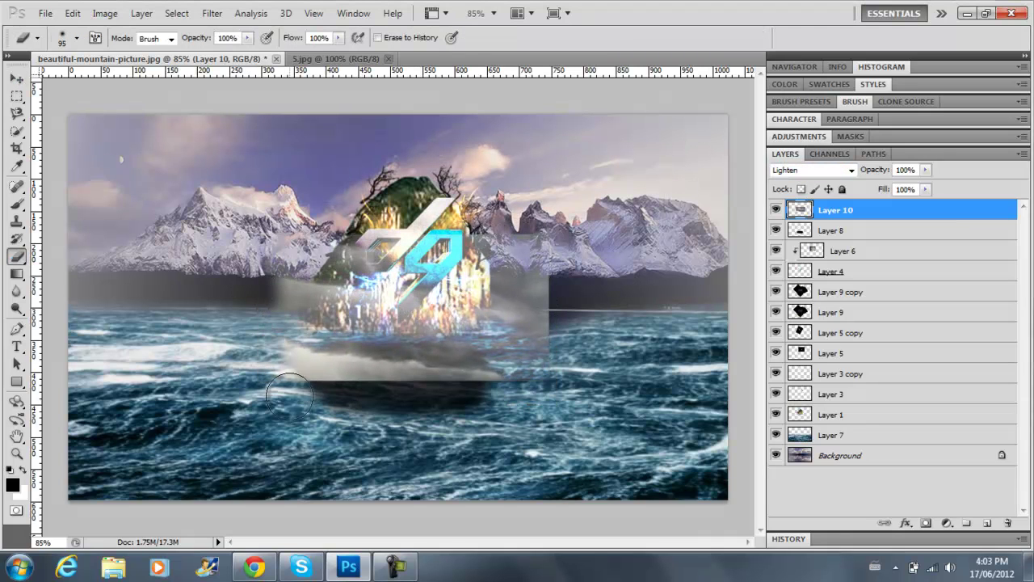
{"action": "left_click_drag", "start_coordinate": [289, 395], "coordinate": [500, 391]}
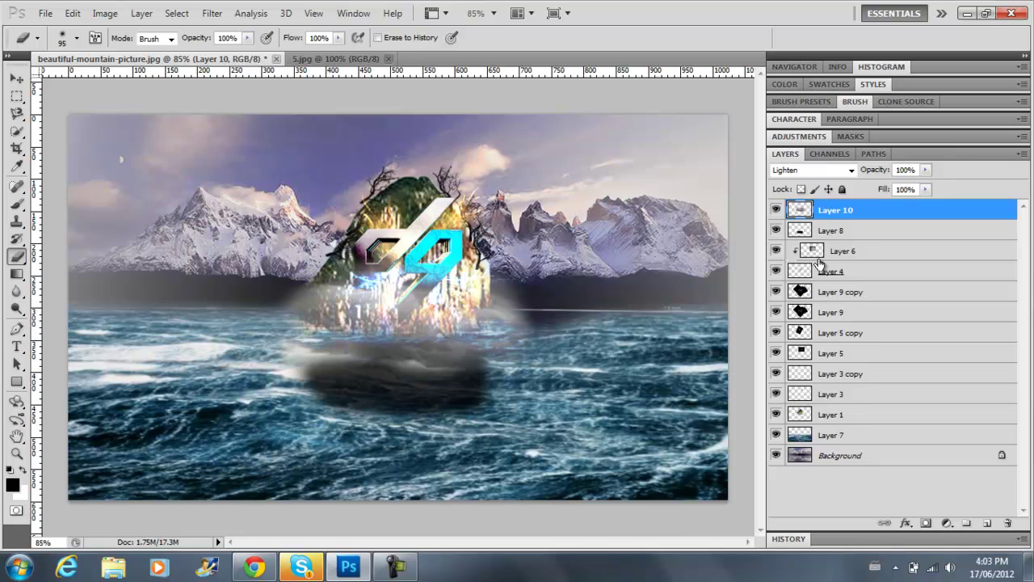
Step: Duplicate the fog twice, rotating the first copy into a band right of the island
{"action": "key", "text": "ctrl+j"}
{"action": "key", "text": "v"}
{"action": "left_click_drag", "start_coordinate": [410, 323], "coordinate": [621, 301]}
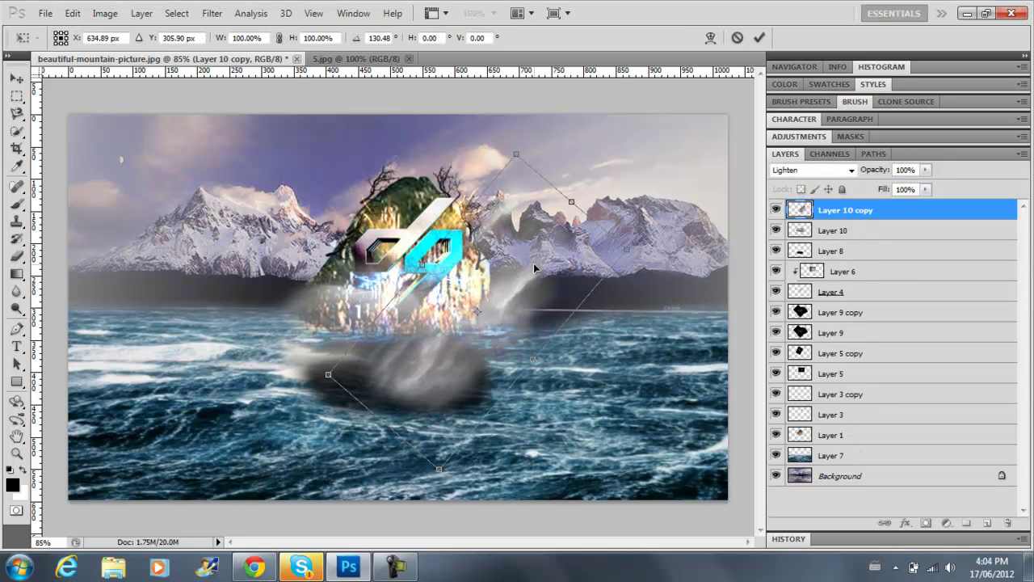
{"action": "left_click_drag", "start_coordinate": [575, 253], "coordinate": [621, 218]}
{"action": "key", "text": "Return"}
{"action": "key", "text": "b"}
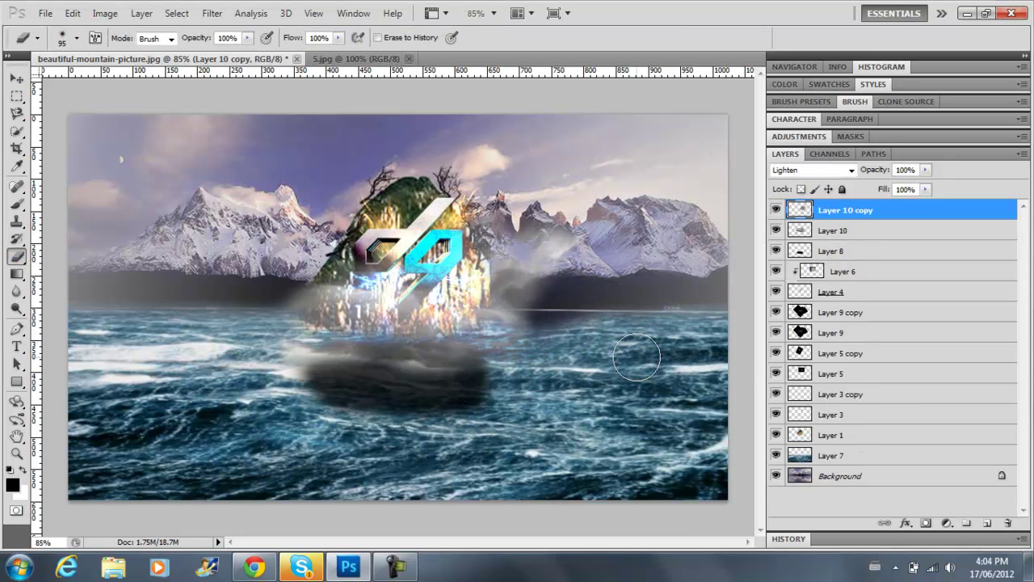
{"action": "key", "text": "ctrl+j"}
{"action": "key", "text": "ctrl+t"}
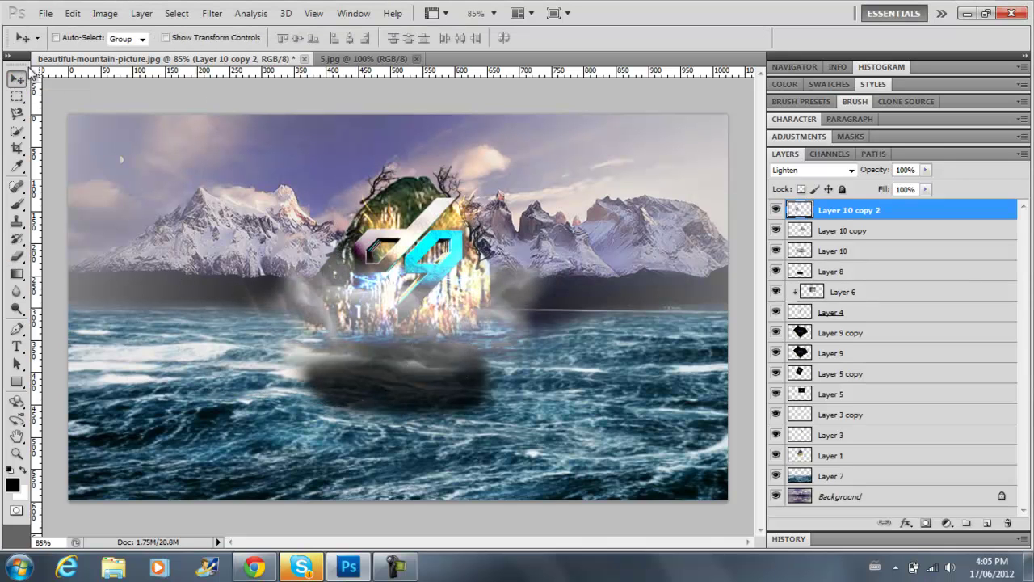
Step: Search 'optical flares cs5' in the browser and paste a two-flare image as a new layer
{"action": "left_click", "coordinate": [254, 568]}
{"action": "scroll", "coordinate": [517, 323], "scroll_direction": "up", "scroll_amount": 15}
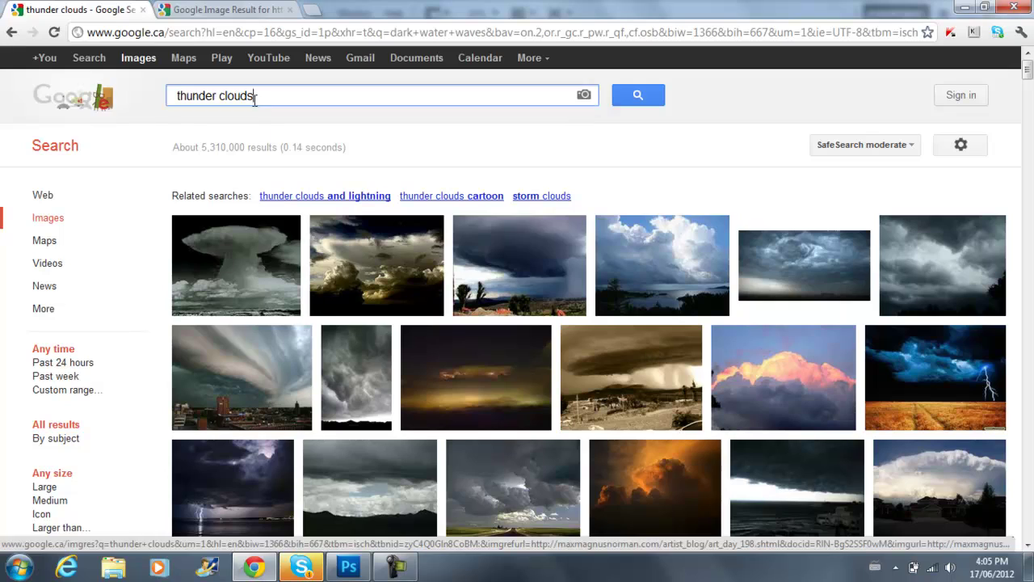
{"action": "type", "text": "optical flares cs5"}
{"action": "key", "text": "Return"}
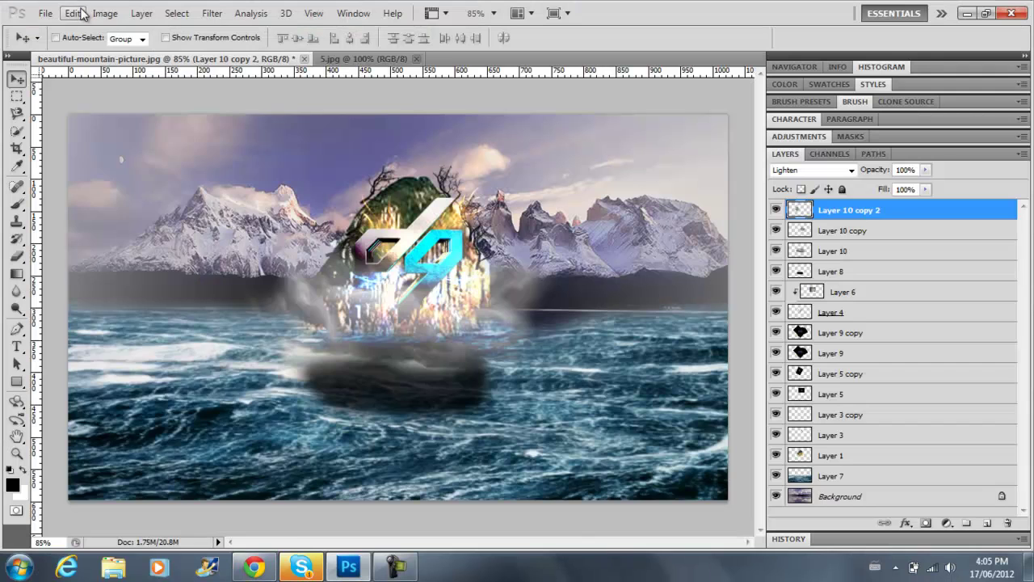
{"action": "left_click", "coordinate": [73, 13]}
{"action": "left_click", "coordinate": [105, 149]}
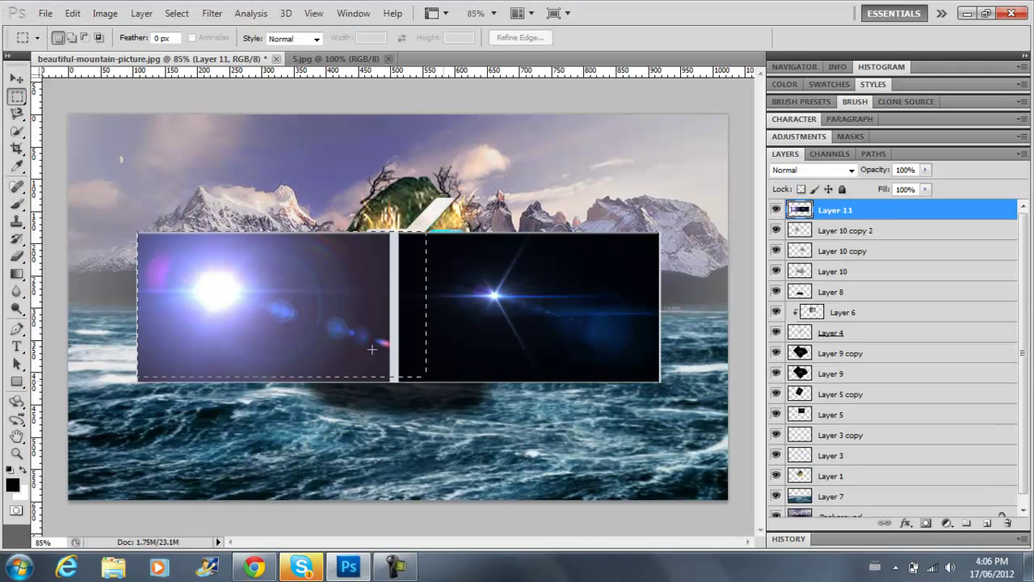
Step: Put only the left flare on its own layer, delete the two-flare layer, and commit the fog transform
{"action": "left_click", "coordinate": [72, 14]}
{"action": "left_click", "coordinate": [121, 106]}
{"action": "key", "text": "ctrl+v"}
{"action": "left_click", "coordinate": [836, 231]}
{"action": "left_click", "coordinate": [1009, 523]}
{"action": "left_click", "coordinate": [429, 225]}
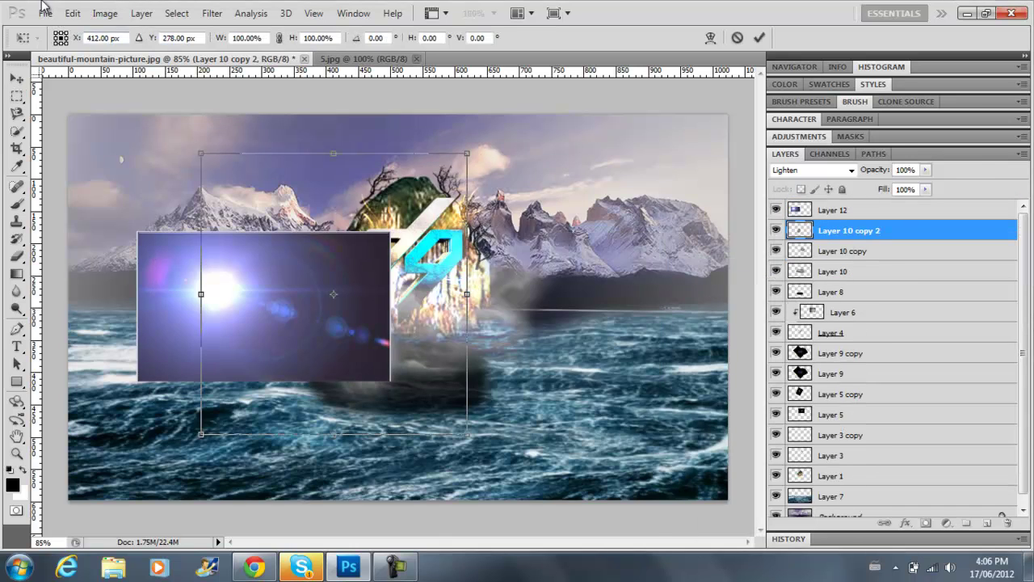
{"action": "left_click", "coordinate": [43, 4]}
{"action": "key", "text": "Return"}
Step: Set the flare layer to Lighten, enlarge it and place the glow above the island
{"action": "right_click", "coordinate": [305, 229]}
{"action": "left_click", "coordinate": [346, 240]}
{"action": "key", "text": "shift+alt+g"}
{"action": "key", "text": "ctrl+t"}
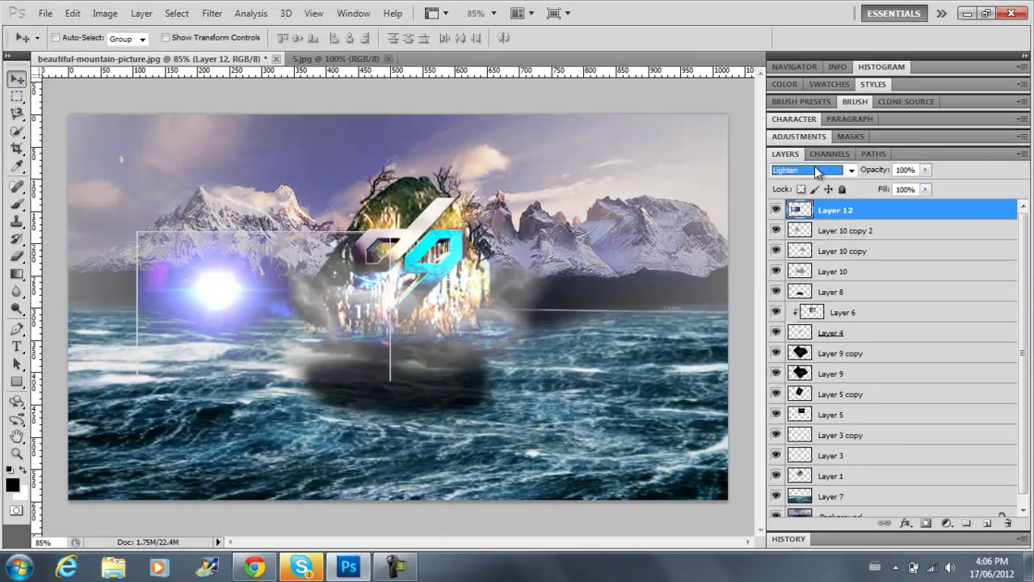
{"action": "left_click_drag", "start_coordinate": [266, 307], "coordinate": [445, 153]}
{"action": "left_click_drag", "start_coordinate": [577, 300], "coordinate": [674, 303]}
{"action": "mouse_move", "coordinate": [372, 231]}
{"action": "left_mouse_down"}
{"action": "mouse_move", "coordinate": [559, 240]}
{"action": "mouse_move", "coordinate": [427, 132]}
{"action": "mouse_move", "coordinate": [606, 180]}
{"action": "mouse_move", "coordinate": [467, 142]}
{"action": "left_mouse_up"}
Step: Apply the flare transform and test blend modes, settling back on Lighten
{"action": "left_click", "coordinate": [795, 167]}
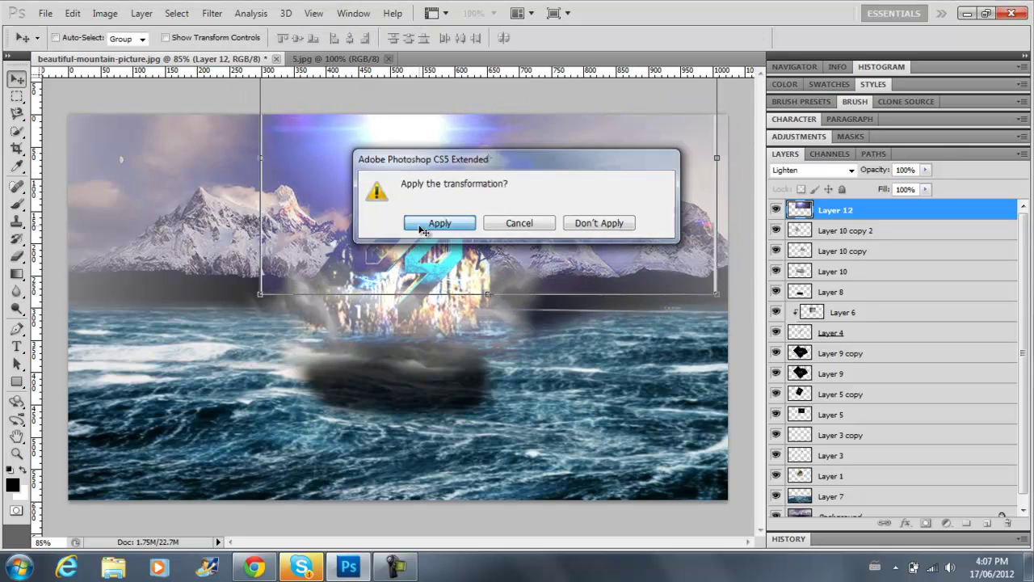
{"action": "key", "text": "Return"}
{"action": "key", "text": "Down"}
{"action": "key", "text": "Up"}
{"action": "key", "text": "b"}
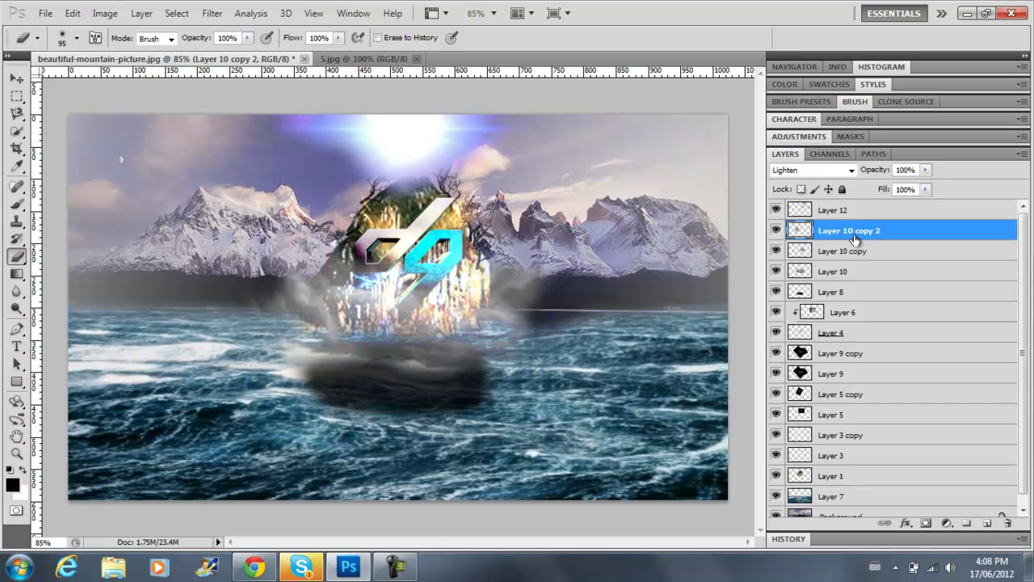
Step: Duplicate the island layers into two smaller copies flanking the original on right and left
{"action": "scroll", "coordinate": [1015, 297], "scroll_direction": "down", "scroll_amount": 1}
{"action": "left_click", "coordinate": [832, 403], "text": "shift"}
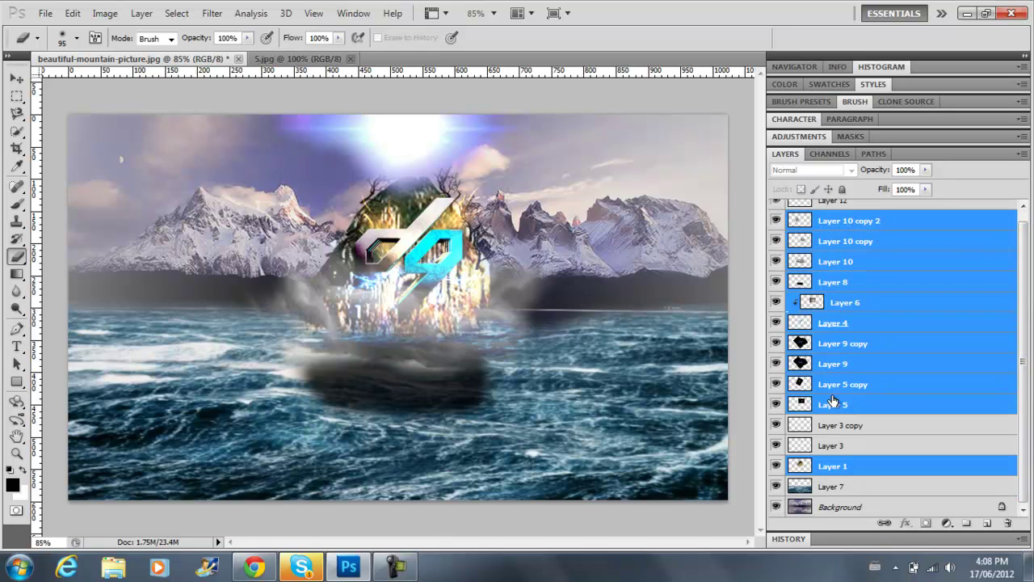
{"action": "key", "text": "ctrl+j"}
{"action": "key", "text": "v"}
{"action": "left_click_drag", "start_coordinate": [418, 260], "coordinate": [640, 260]}
{"action": "key", "text": "ctrl+t"}
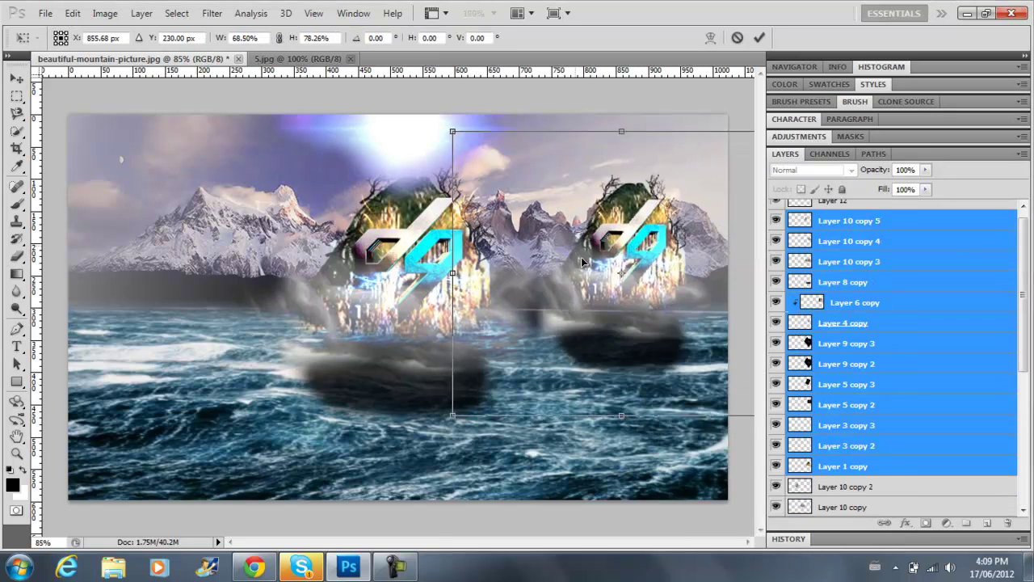
{"action": "mouse_move", "coordinate": [455, 129]}
{"action": "left_mouse_down"}
{"action": "mouse_move", "coordinate": [589, 246]}
{"action": "mouse_move", "coordinate": [164, 255]}
{"action": "left_mouse_up"}
{"action": "left_click", "coordinate": [439, 222]}
{"action": "left_click", "coordinate": [649, 169]}
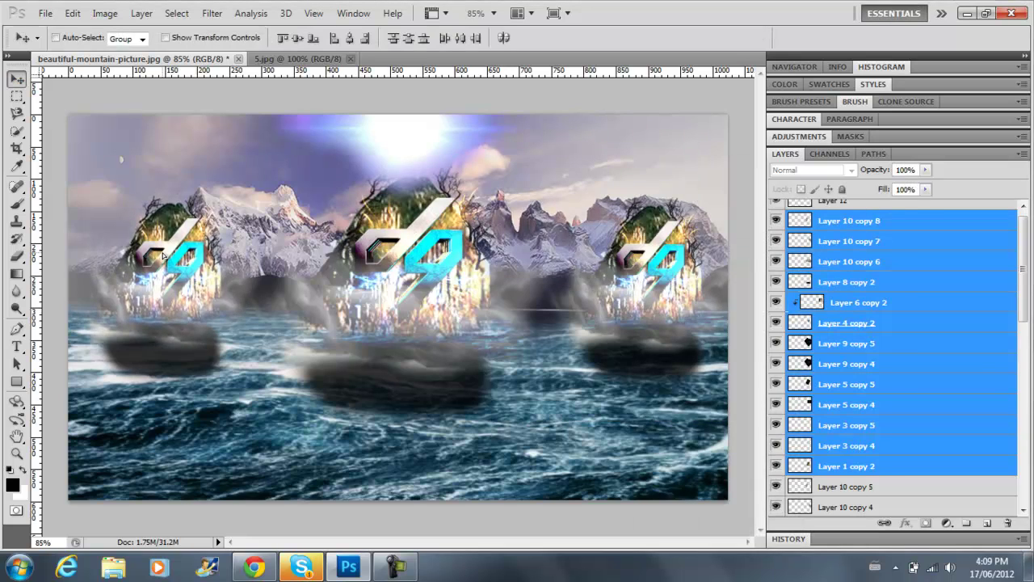
{"action": "key", "text": "ctrl+o"}
Step: Open Lava Cracks.jpg from Textures and bring its layer to the top of the composite
{"action": "double_click", "coordinate": [448, 138]}
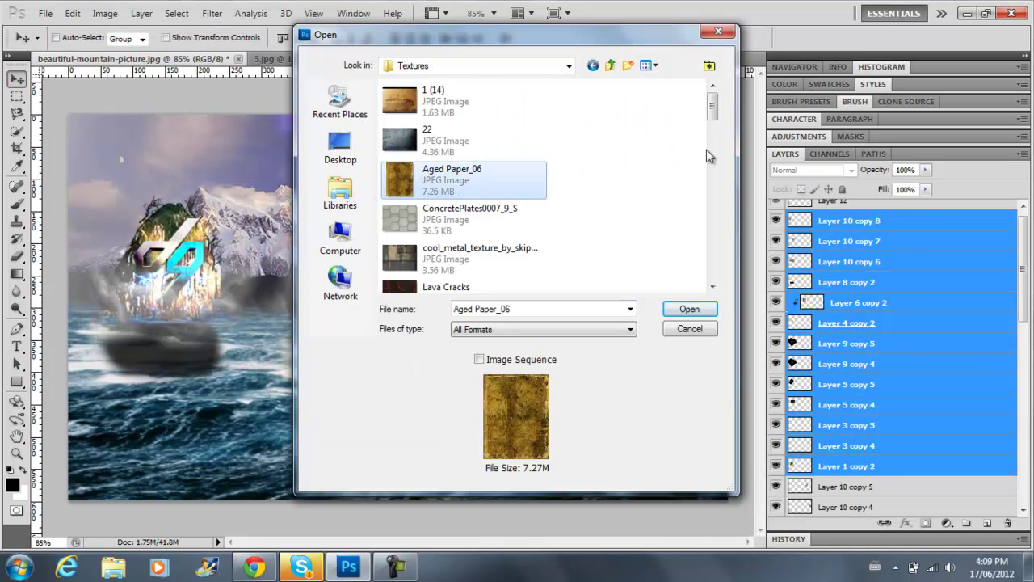
{"action": "scroll", "coordinate": [460, 243], "scroll_direction": "down", "scroll_amount": 5}
{"action": "left_click", "coordinate": [446, 245]}
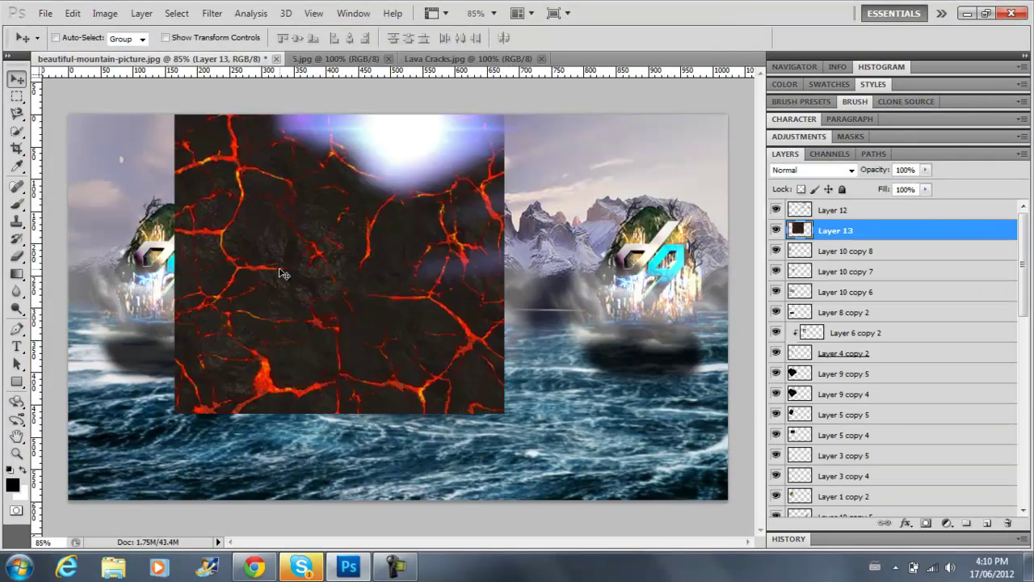
{"action": "key", "text": "ctrl+shift+bracketright"}
Step: Free Transform the lava texture to stretch it across the whole canvas
{"action": "key", "text": "ctrl+t"}
{"action": "left_click_drag", "start_coordinate": [503, 413], "coordinate": [762, 429]}
{"action": "left_click_drag", "start_coordinate": [105, 429], "coordinate": [69, 500]}
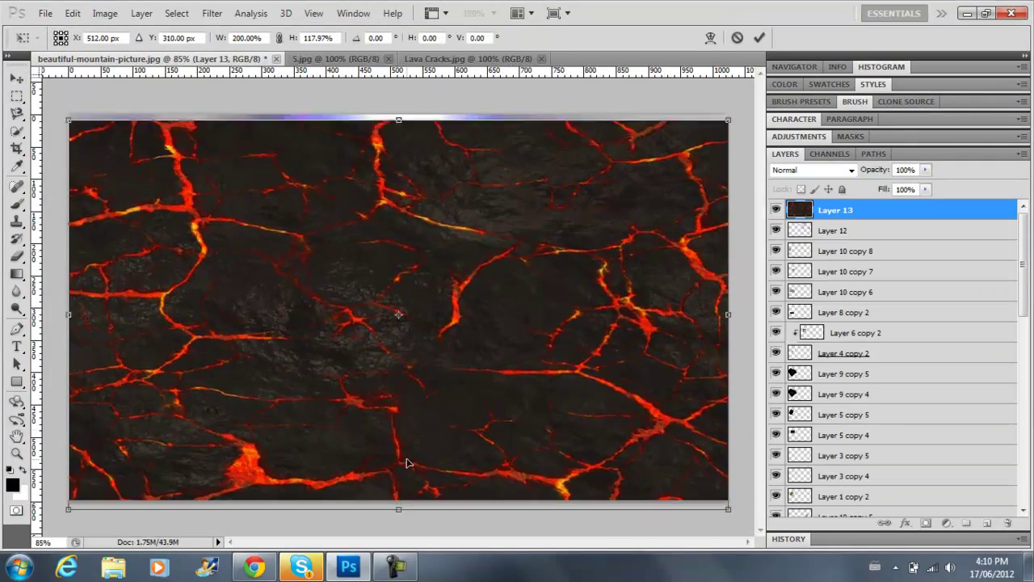
{"action": "scroll", "coordinate": [834, 174], "scroll_direction": "down", "scroll_amount": 1}
{"action": "scroll", "coordinate": [837, 180], "scroll_direction": "down", "scroll_amount": 9}
{"action": "scroll", "coordinate": [837, 180], "scroll_direction": "down", "scroll_amount": 8}
{"action": "scroll", "coordinate": [837, 179], "scroll_direction": "down", "scroll_amount": 5}
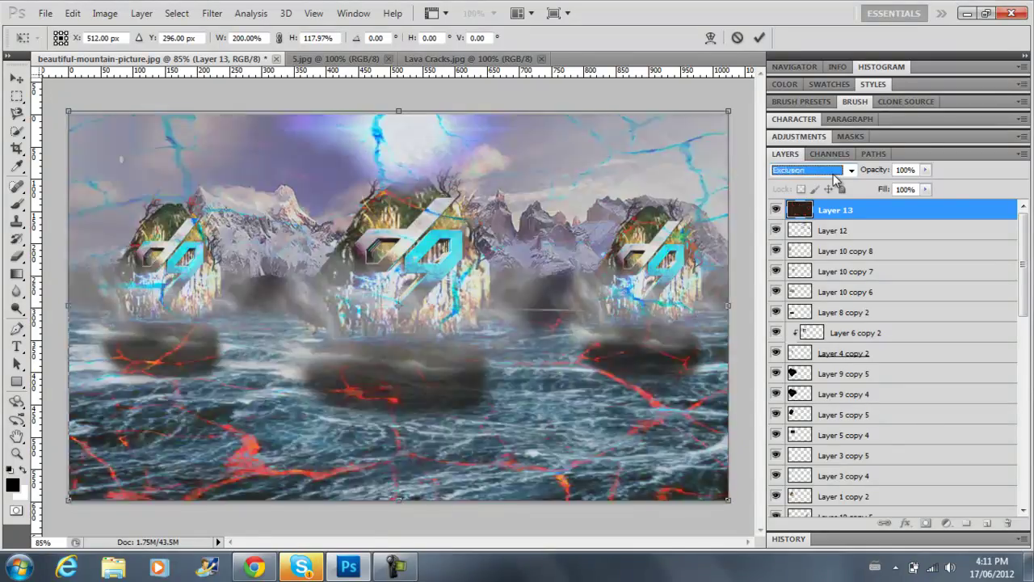
{"action": "scroll", "coordinate": [837, 179], "scroll_direction": "down", "scroll_amount": 2}
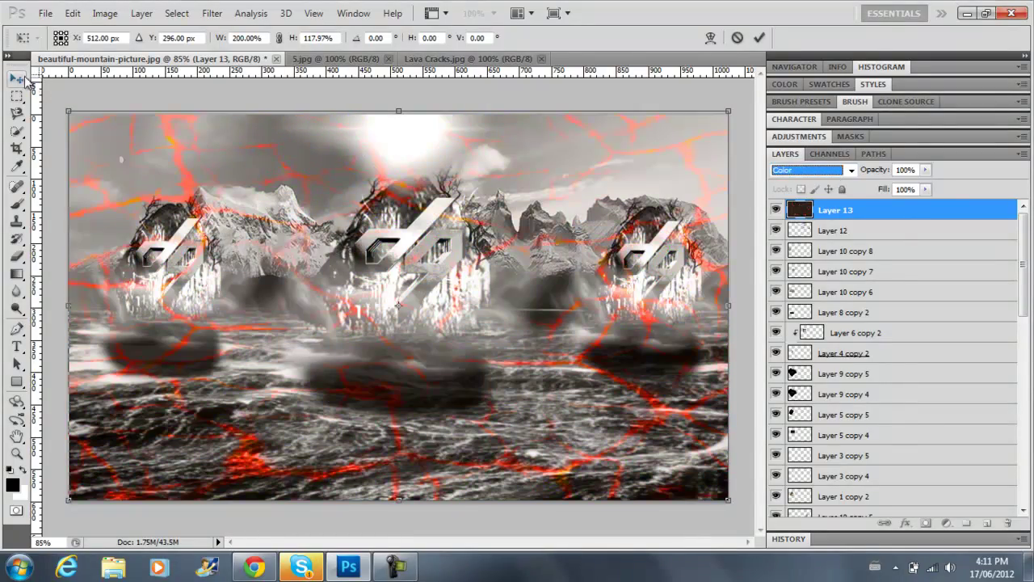
{"action": "key", "text": "Return"}
{"action": "right_click", "coordinate": [864, 210]}
Step: Delete the lava layer and open Texture (2).jpg from the Textures folder
{"action": "left_click", "coordinate": [711, 267]}
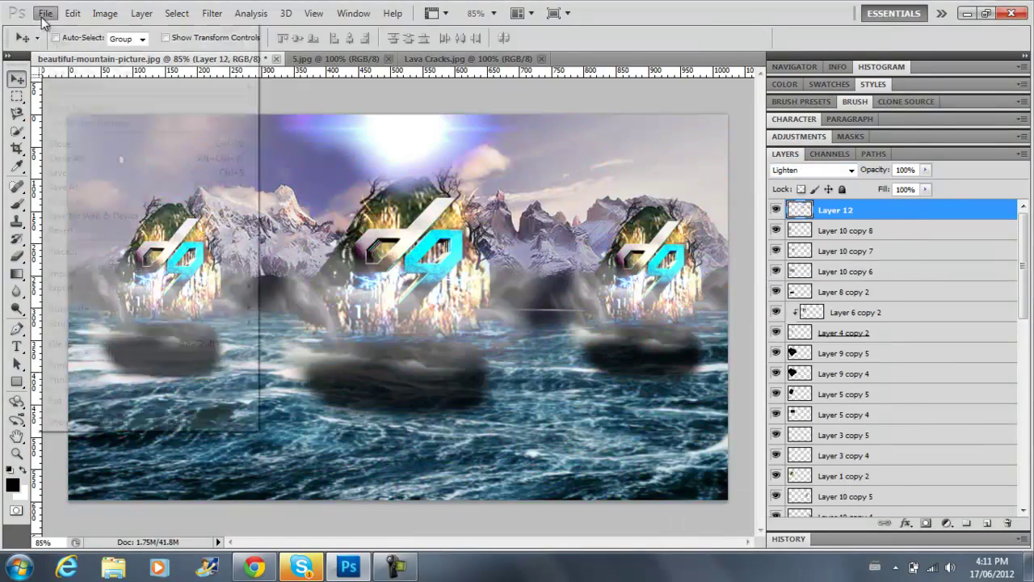
{"action": "left_click", "coordinate": [46, 13]}
{"action": "left_click", "coordinate": [56, 43]}
{"action": "double_click", "coordinate": [495, 101]}
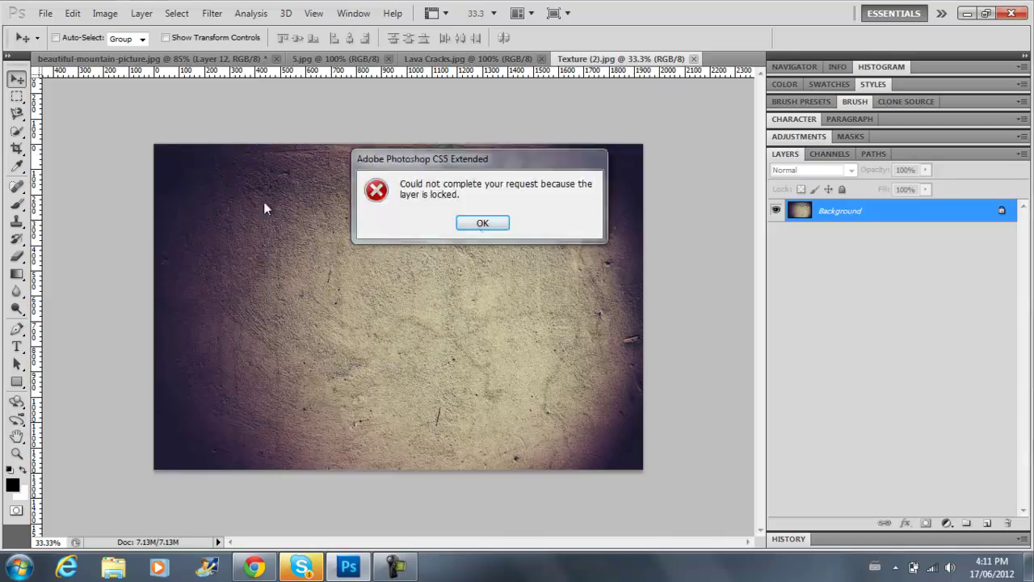
{"action": "left_click", "coordinate": [478, 221]}
Step: Scale Texture (2) to cover the whole canvas and blend it in Saturation mode
{"action": "mouse_move", "coordinate": [96, 227]}
{"action": "left_mouse_down"}
{"action": "mouse_move", "coordinate": [267, 257]}
{"action": "mouse_move", "coordinate": [267, 114]}
{"action": "left_mouse_up"}
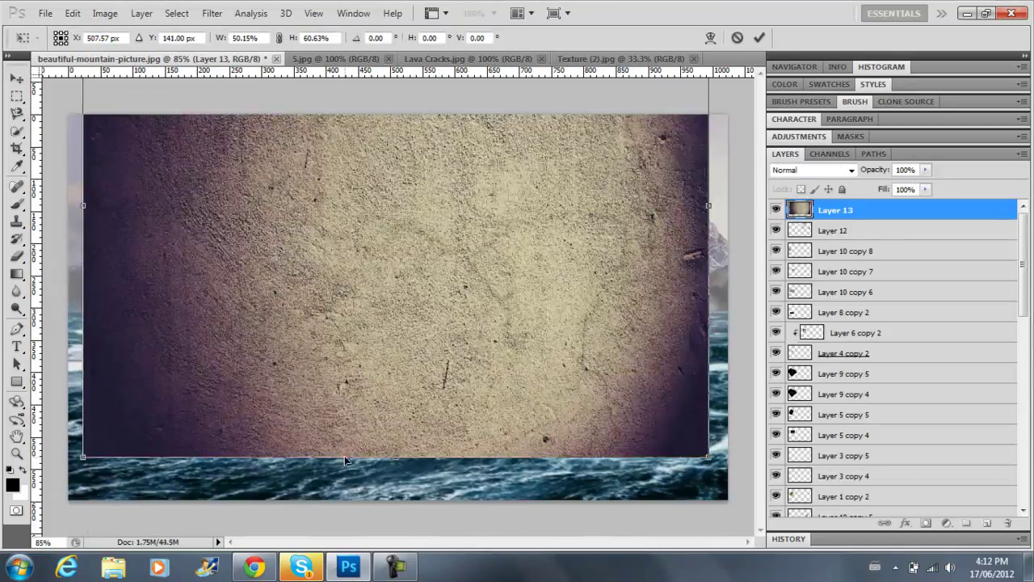
{"action": "left_click_drag", "start_coordinate": [387, 452], "coordinate": [387, 504]}
{"action": "key", "text": "Down"}
{"action": "key", "text": "Down"}
{"action": "key", "text": "Down"}
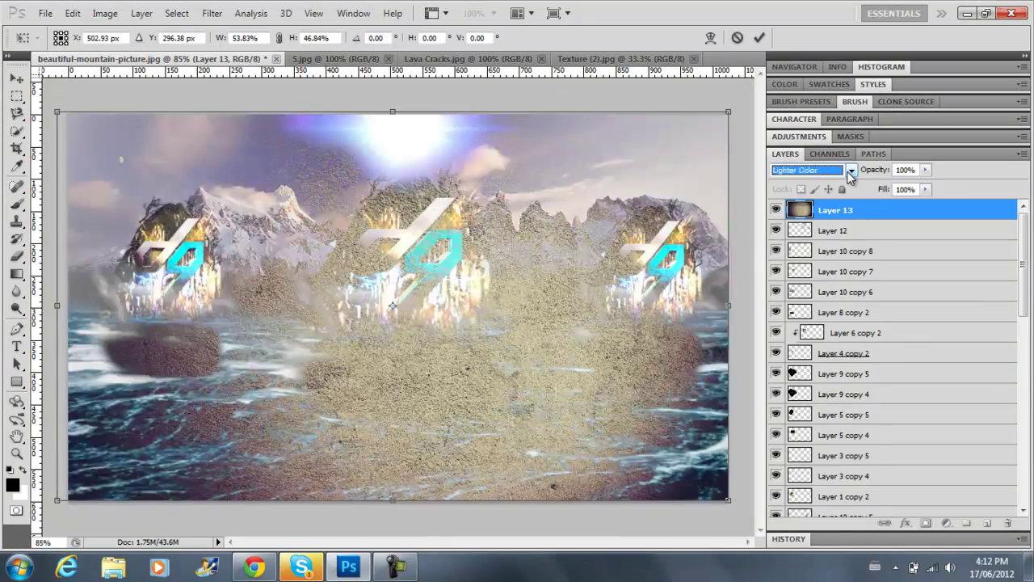
{"action": "key", "text": "Down"}
{"action": "key", "text": "Down"}
{"action": "key", "text": "Down"}
{"action": "key", "text": "Down"}
{"action": "key", "text": "Down"}
{"action": "key", "text": "Down"}
{"action": "key", "text": "Down"}
{"action": "key", "text": "Down"}
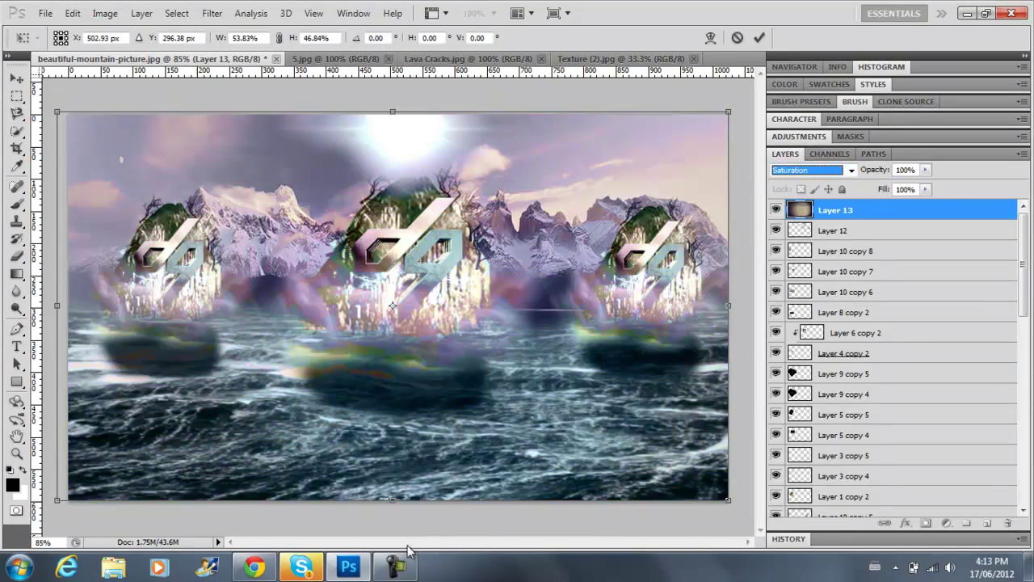